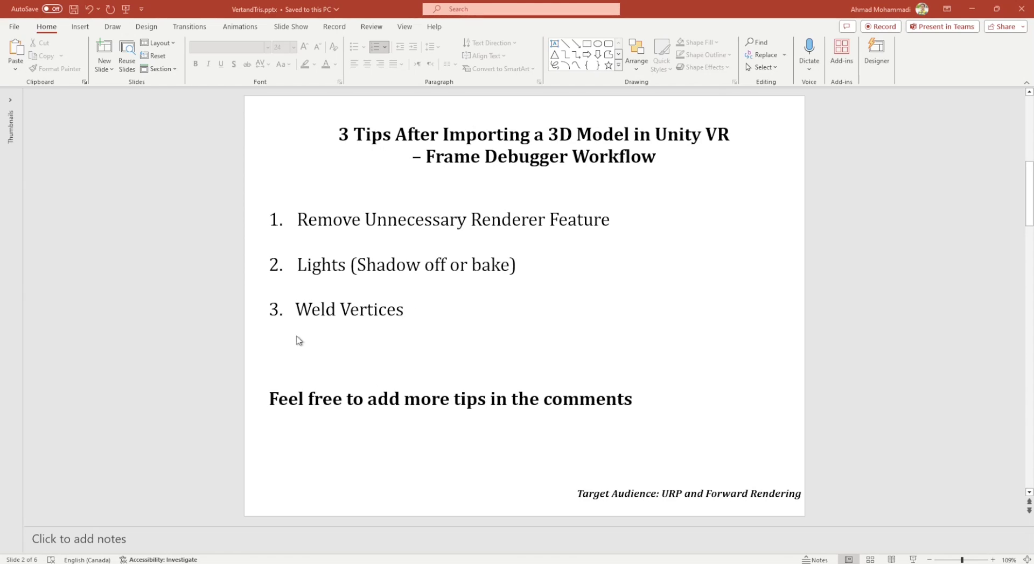
- Minimize the presentation, widen the Scene view and orbit the camera around the terrain
click(976, 9)
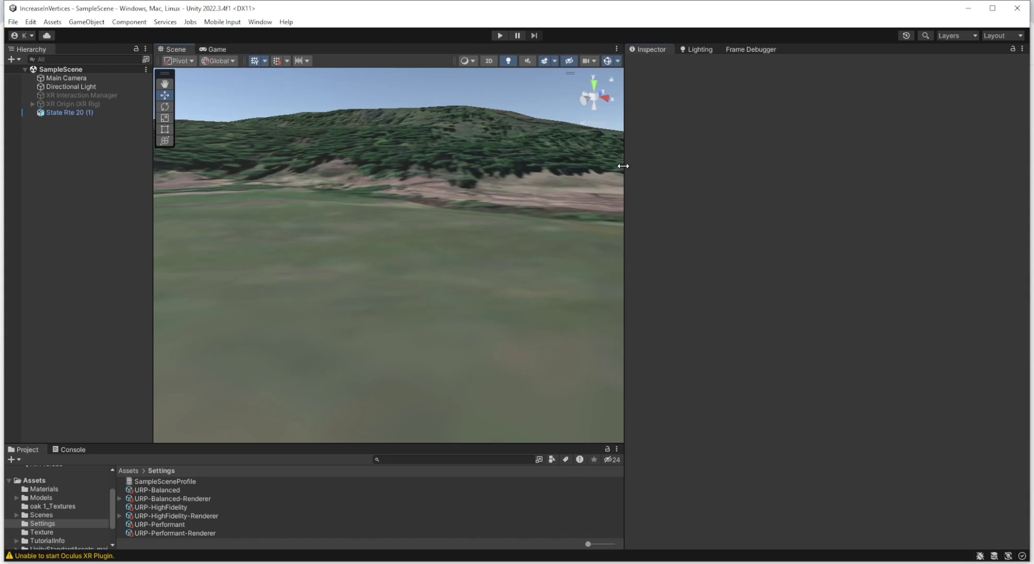
drag(624, 167, 757, 178)
right_drag(639, 215, 277, 237)
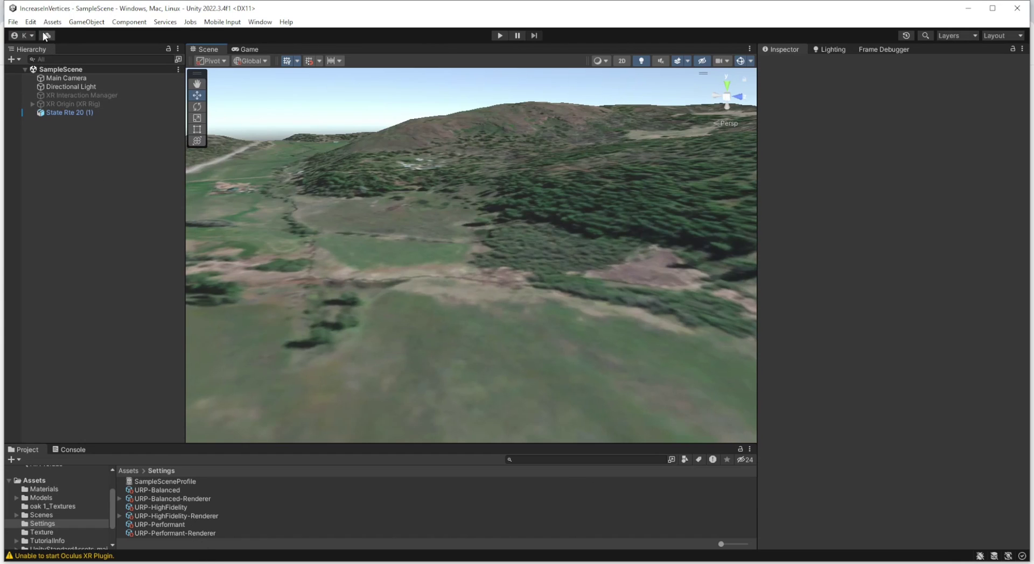
- Briefly check the Quality project settings, then select the State Rte 20 (1) terrain
click(31, 22)
click(63, 364)
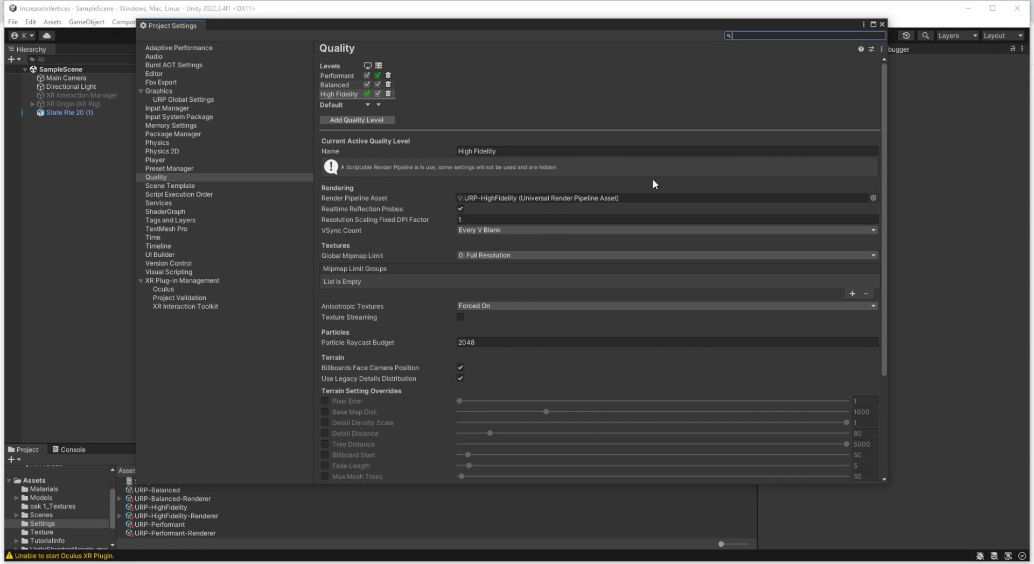
click(882, 24)
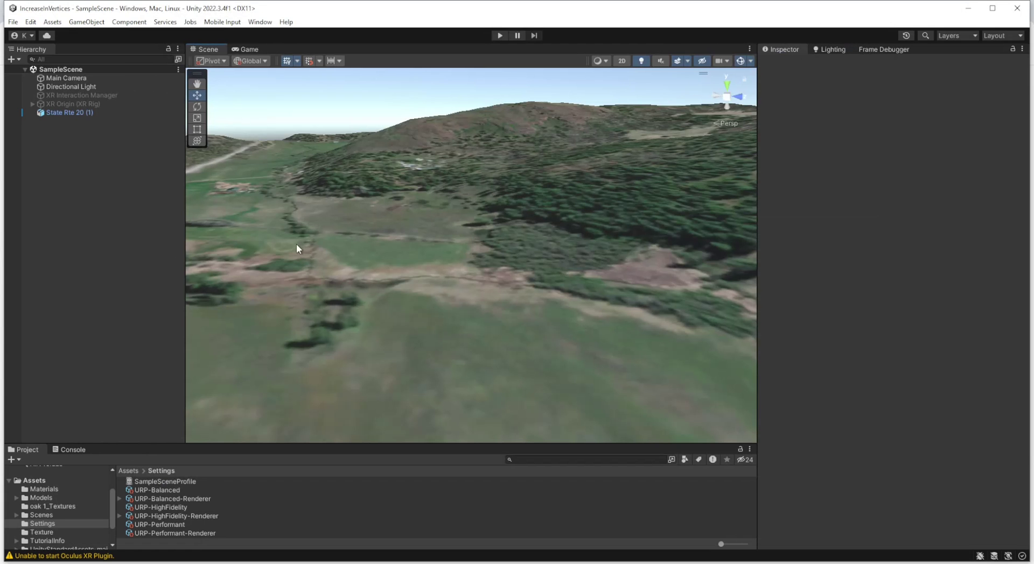
right_drag(296, 244, 483, 211)
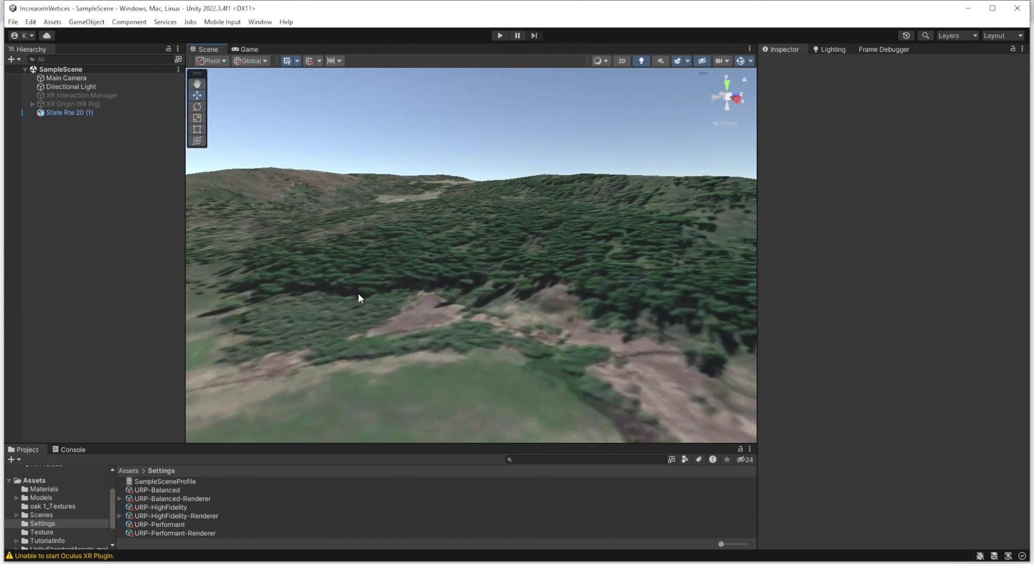
click(84, 114)
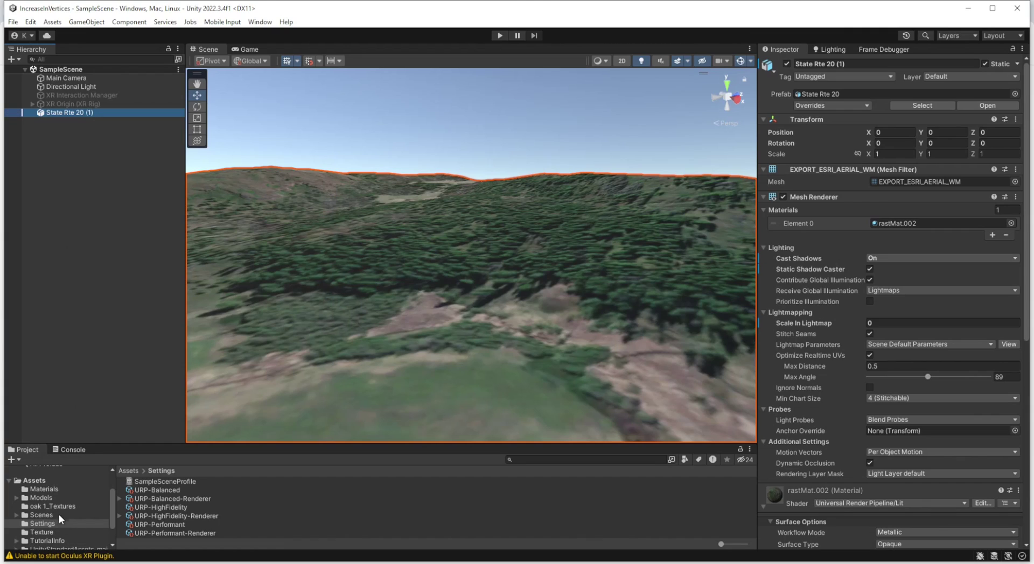
- Inspect the EXPORT_ESRI_AERIAL_WM mesh (16900 vertices) under Models > State Rte 20, then view Game statistics
click(43, 497)
click(159, 532)
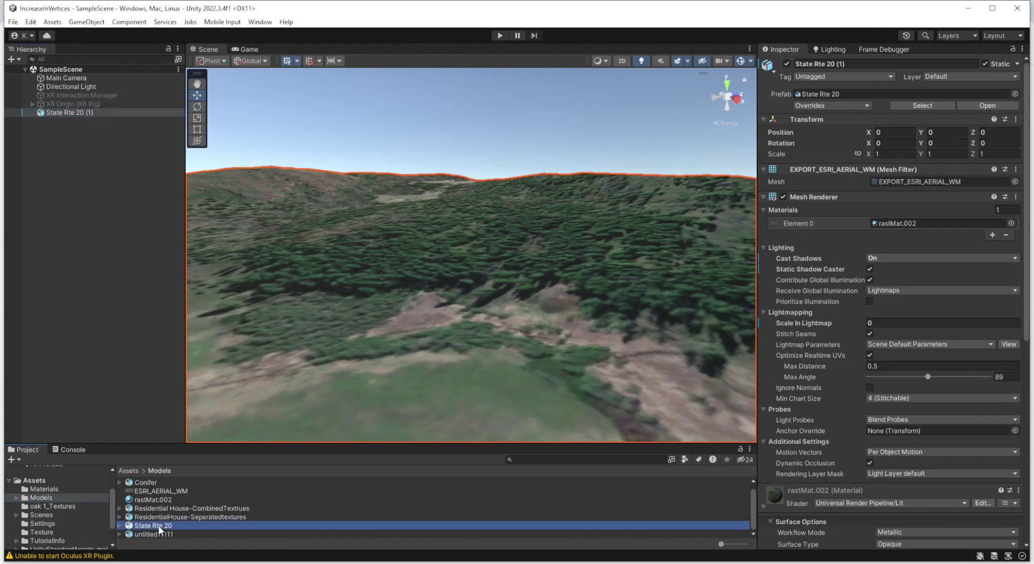
click(119, 525)
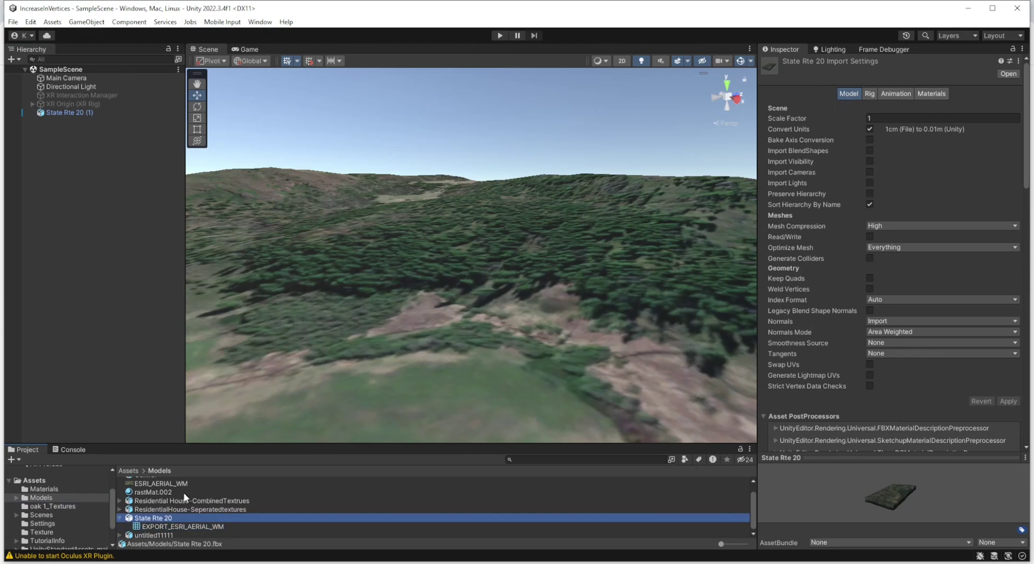
click(156, 527)
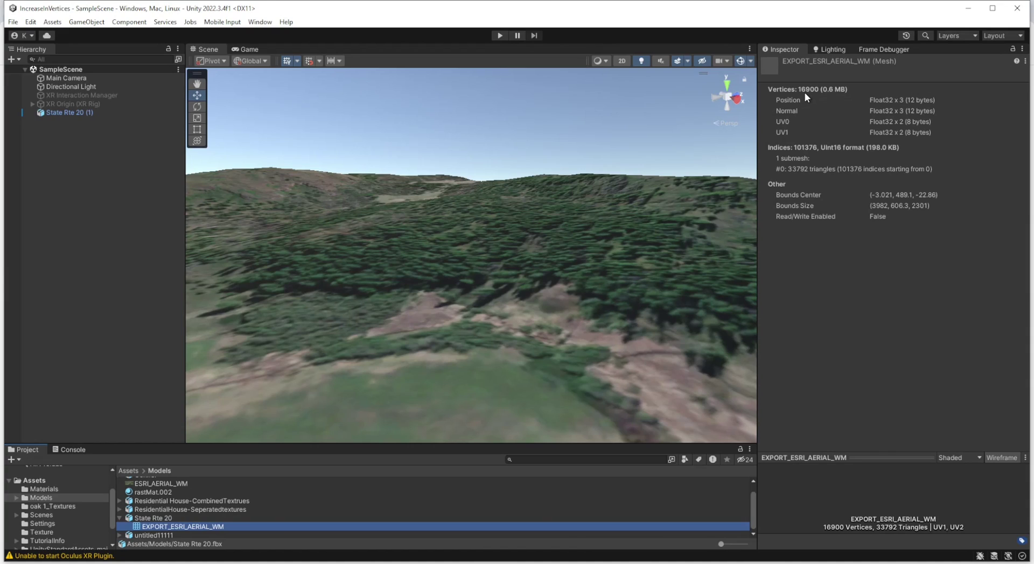
click(248, 50)
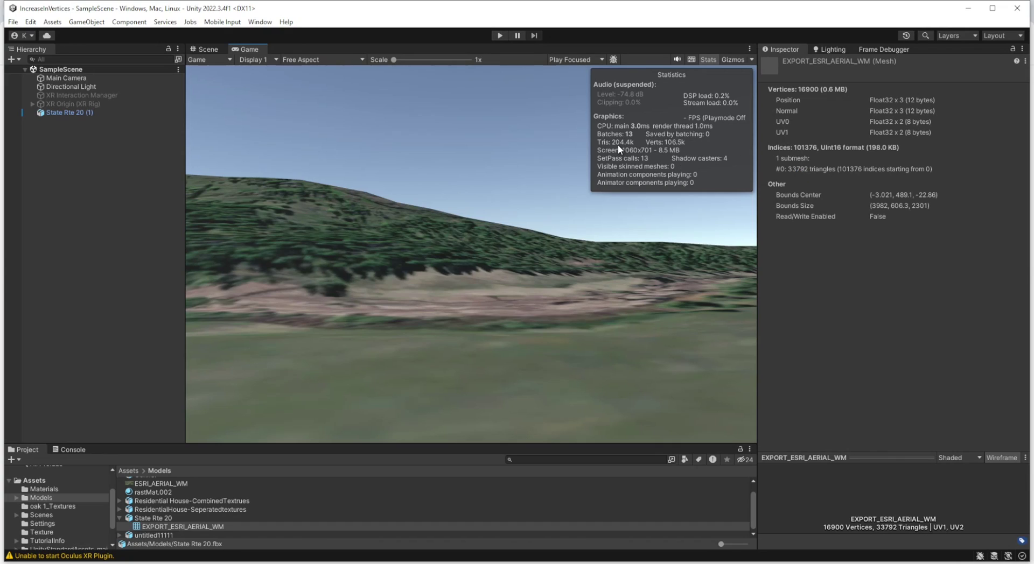
- Enter Play mode so the Statistics overlay shows a live frame rate of about 597 FPS
click(500, 36)
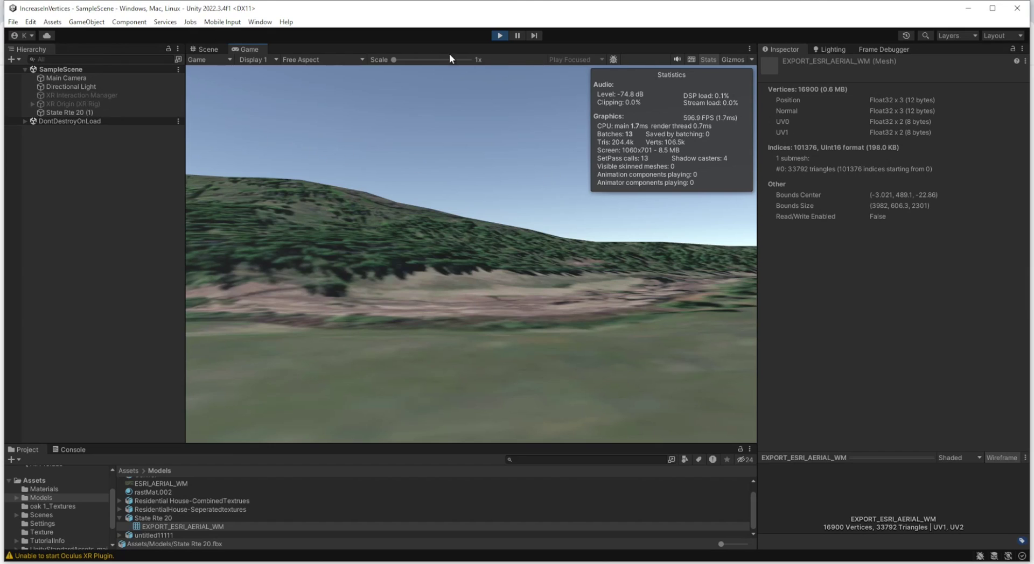
- Open Window > Analysis > Frame Debugger, enable capturing, and widen its event details panel
click(260, 22)
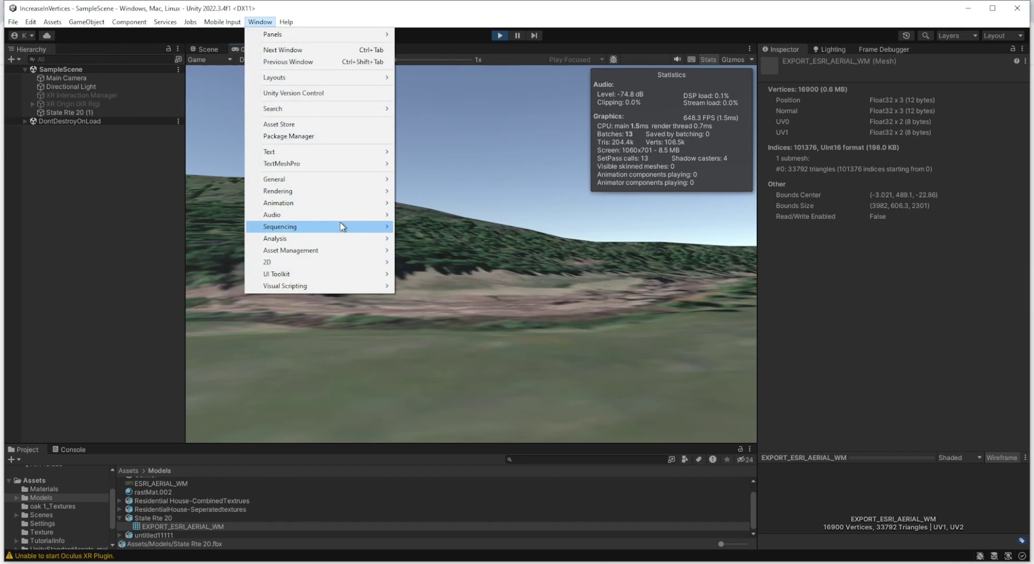
mouse_move(340, 226)
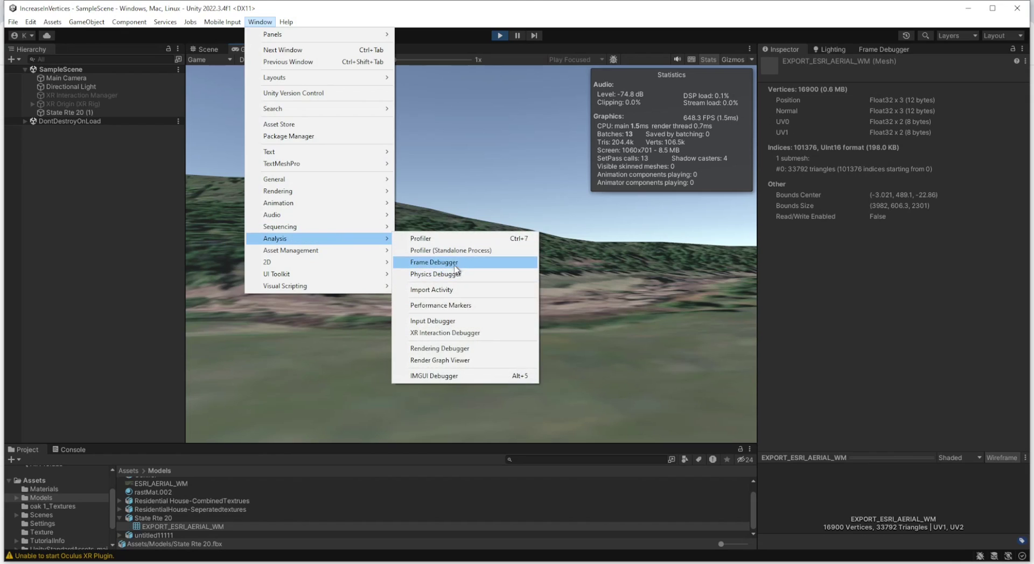
click(455, 262)
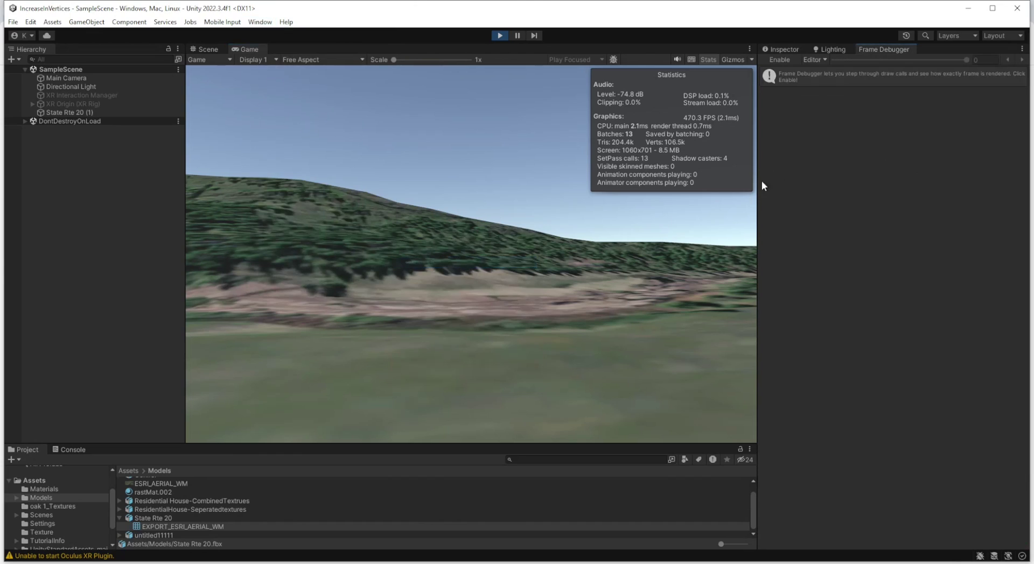
click(779, 59)
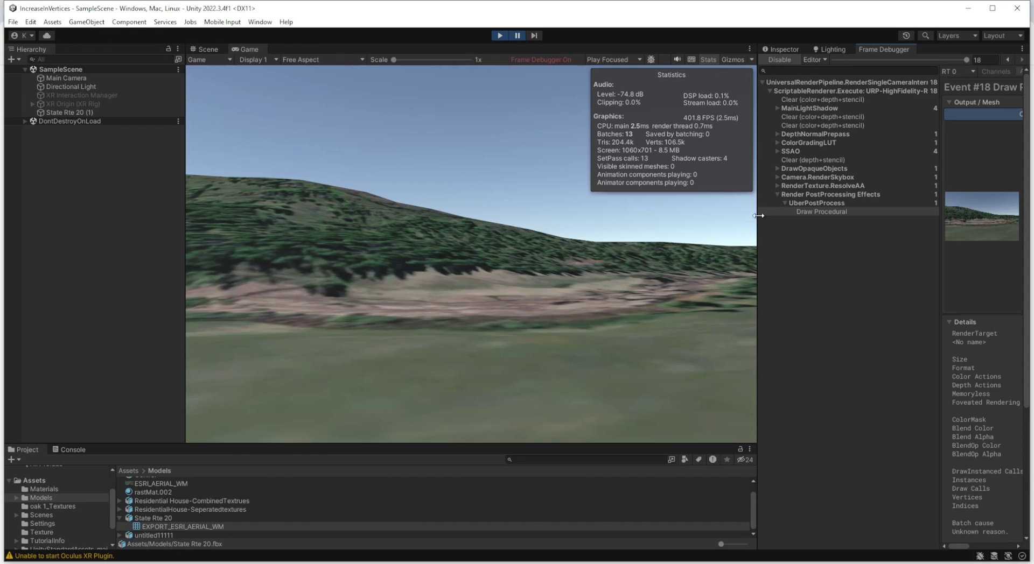
drag(758, 223, 634, 222)
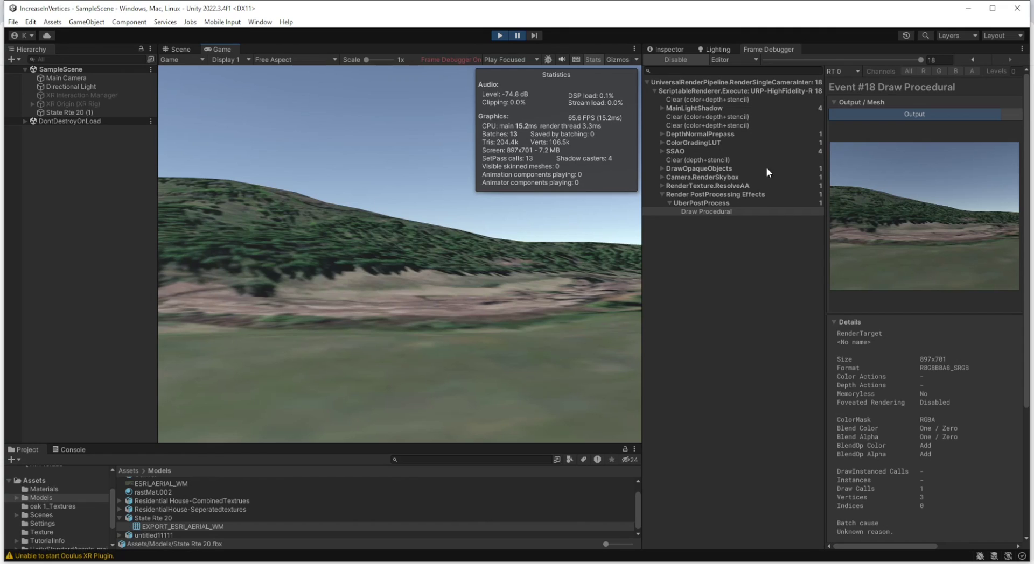
- Step the Frame Debugger from the top event down to Event #5, MainLightShadow
click(699, 83)
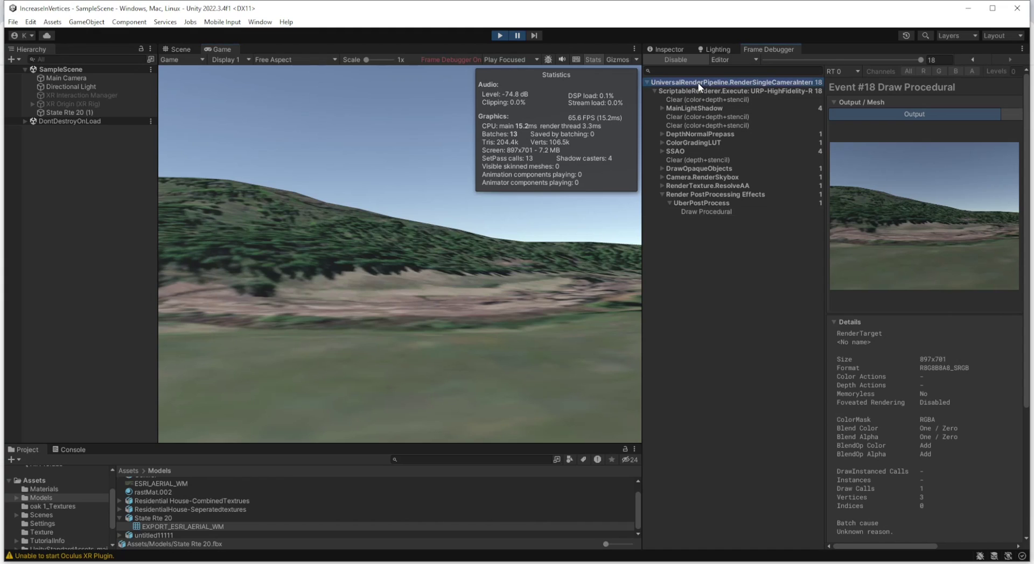
key(Down)
key(Down)
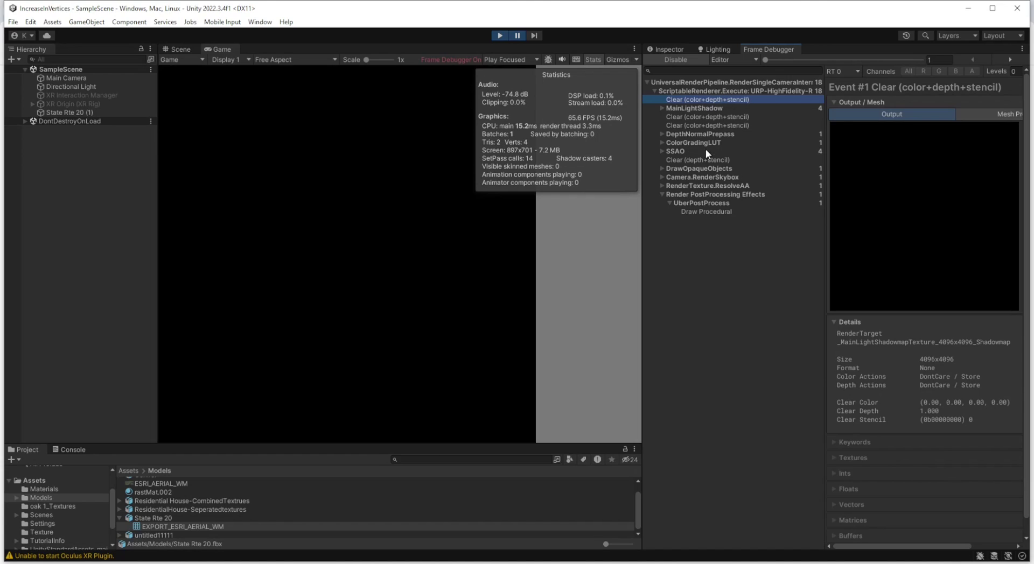
key(Down)
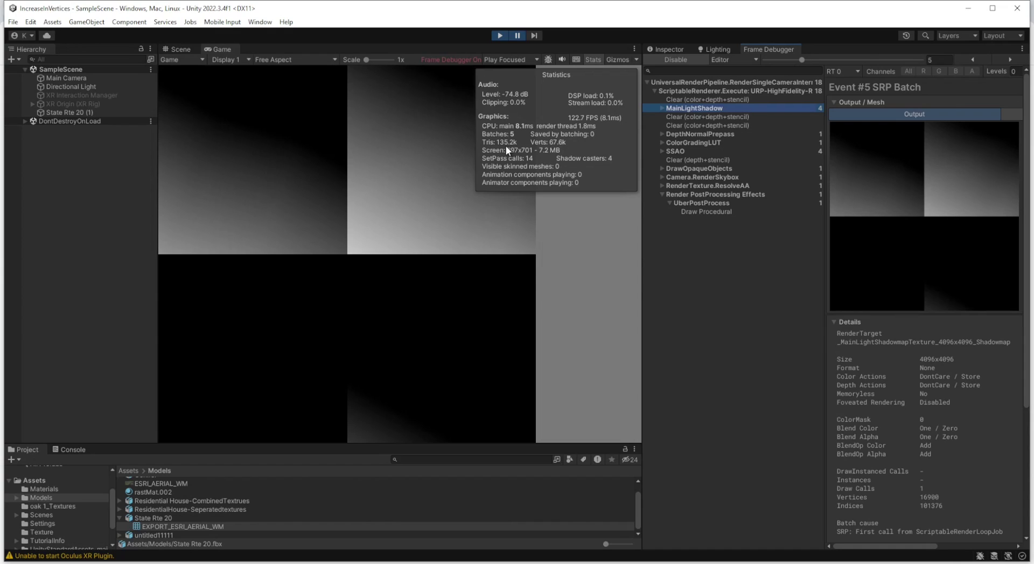
- Return to the Frame Debugger, then select the State Rte 20 (1) terrain in the Hierarchy
click(668, 49)
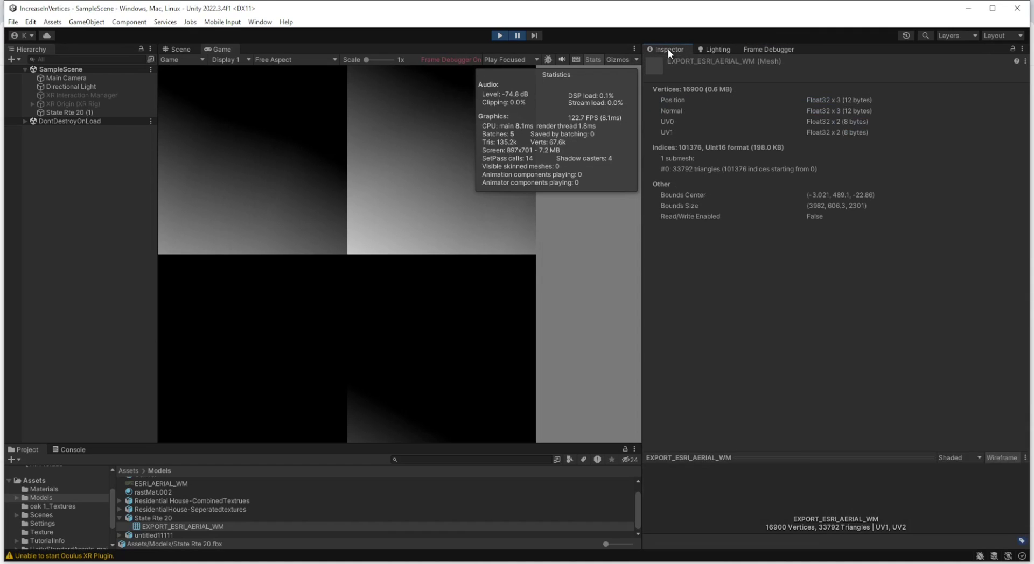
click(756, 45)
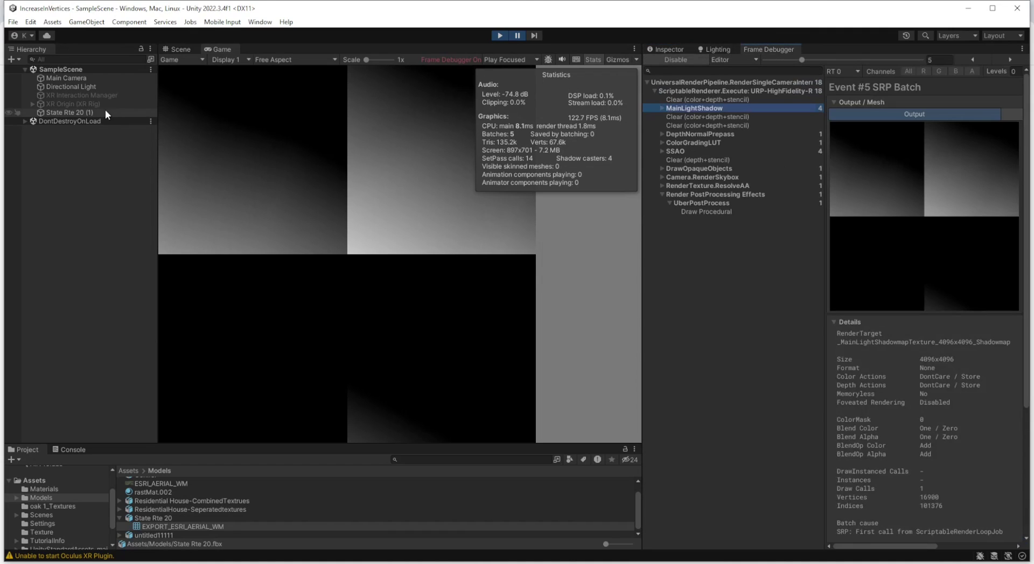
click(88, 112)
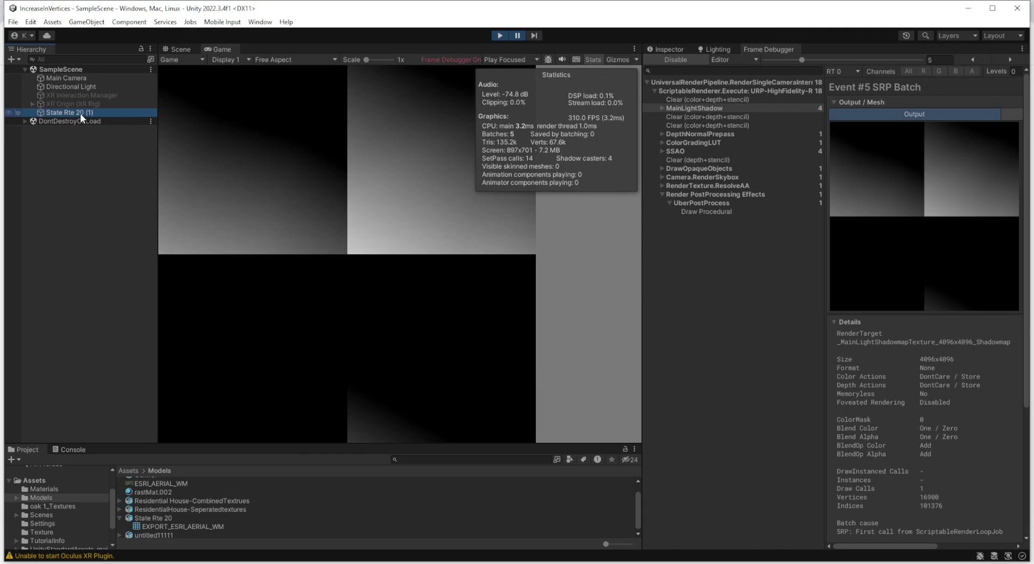
- Untick Receive Shadows and set the terrain's Mesh Renderer Cast Shadows to Off
click(664, 50)
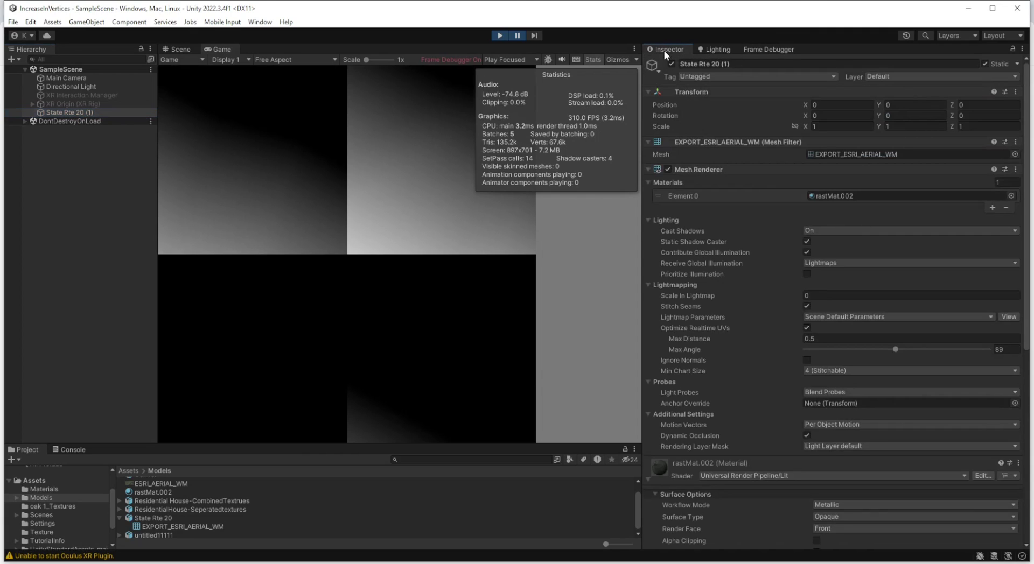
scroll(782, 426, down, 3)
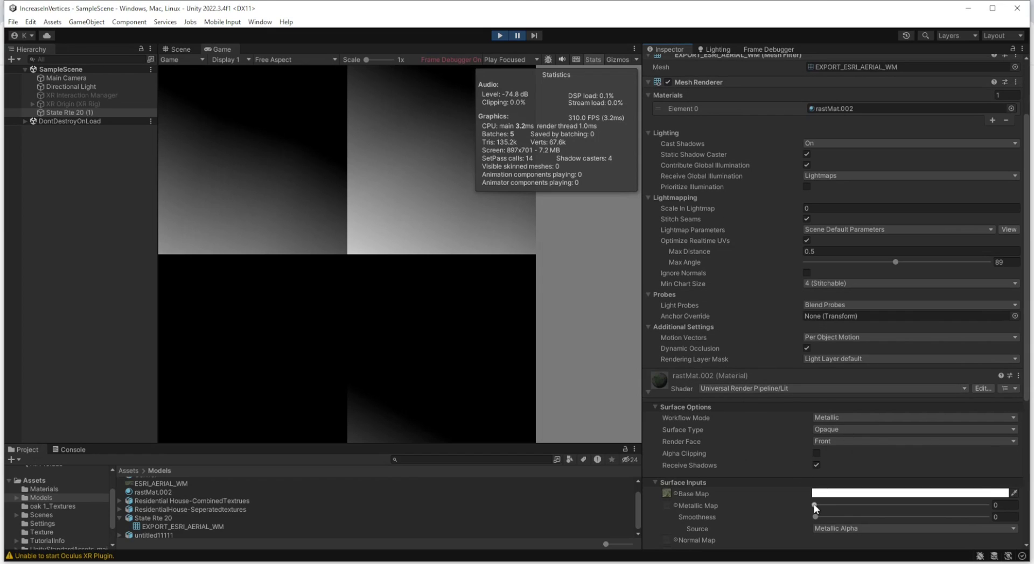
click(817, 465)
scroll(797, 469, down, 4)
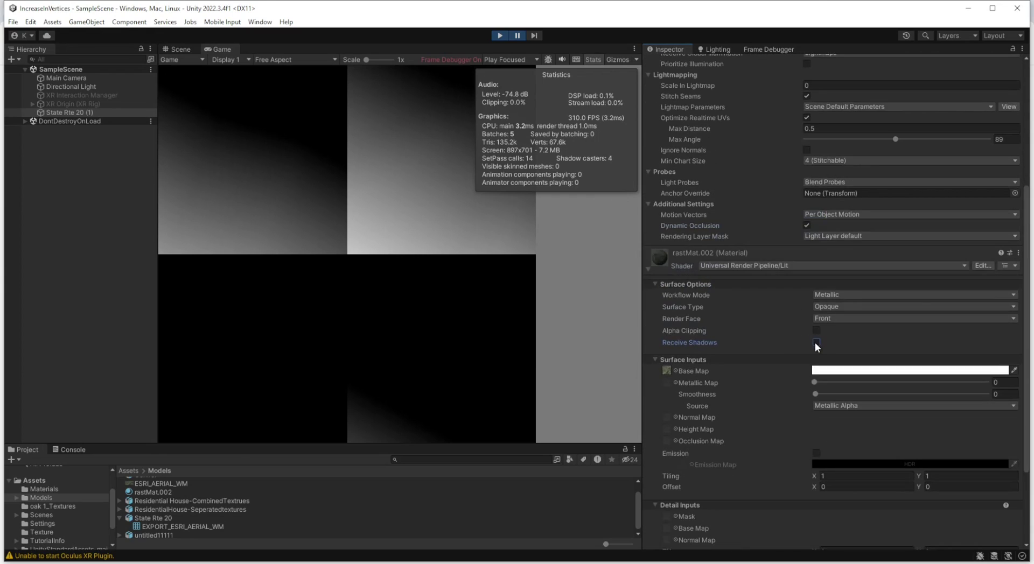
scroll(830, 345, up, 7)
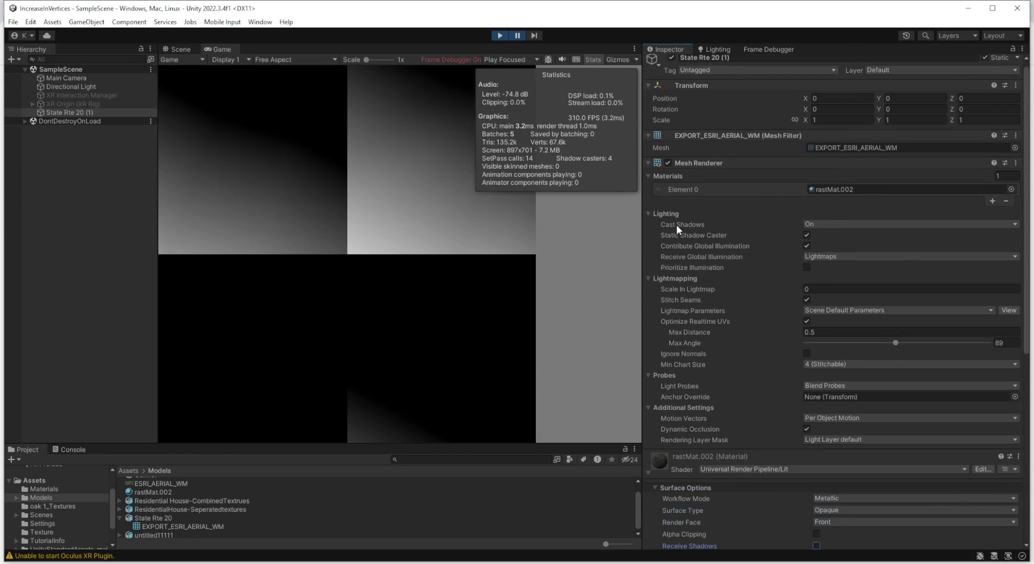
click(830, 224)
click(833, 234)
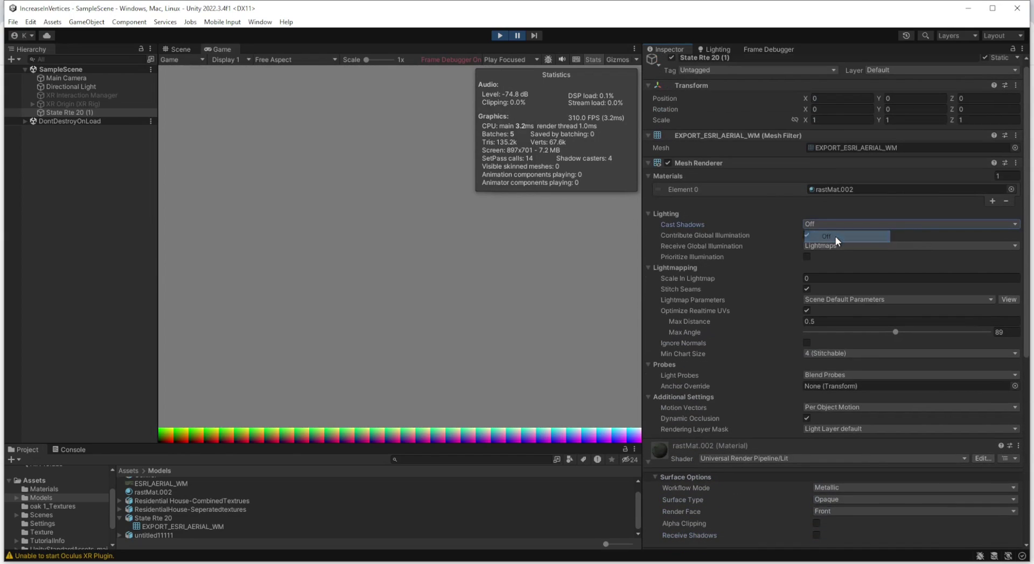
- Step the Frame Debugger to Event #4, the DepthNormalPrepass SRP Batch drawing 16900 vertices
click(752, 49)
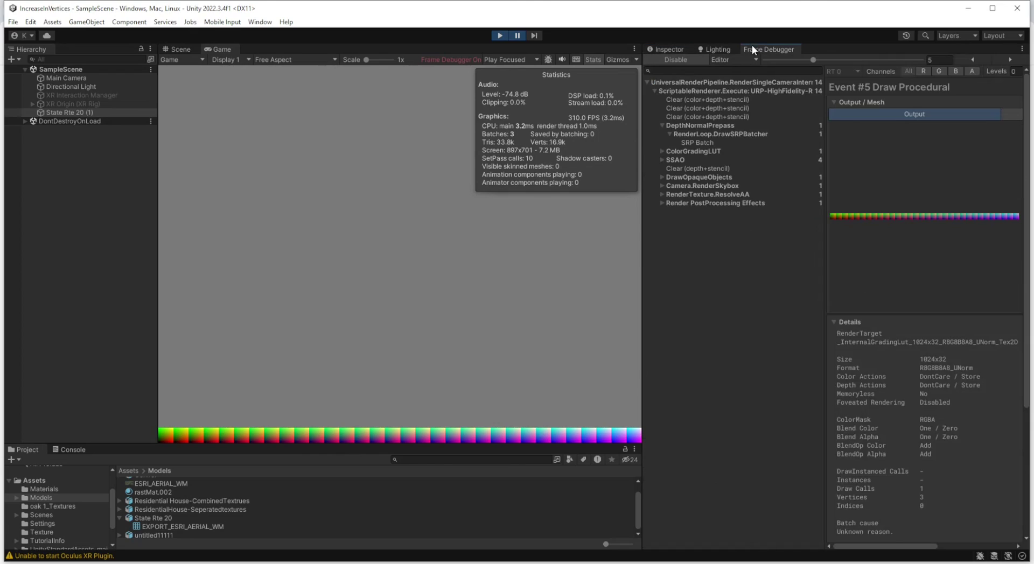
click(745, 84)
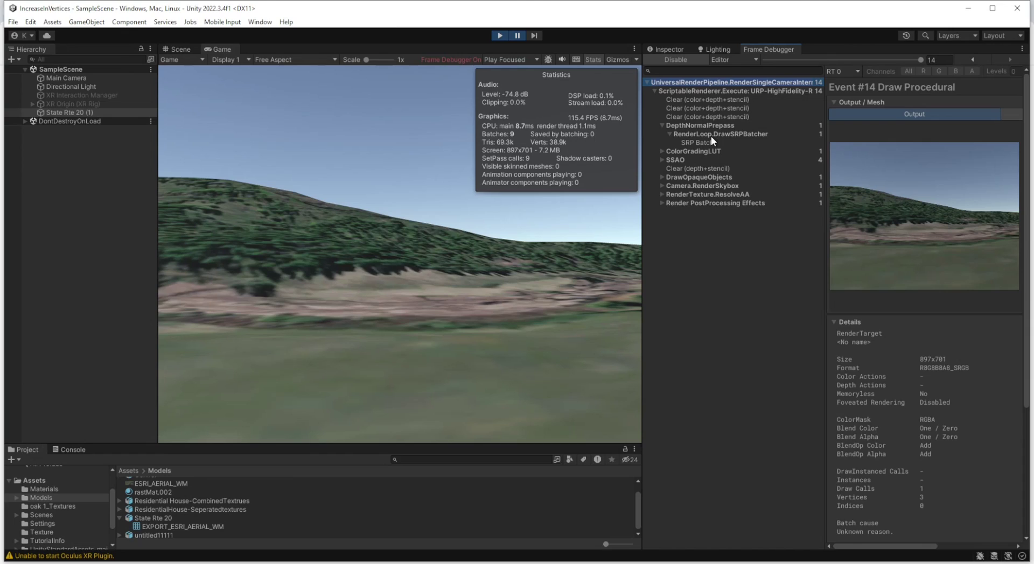
click(703, 101)
key(Down)
key(Down)
key(Down)
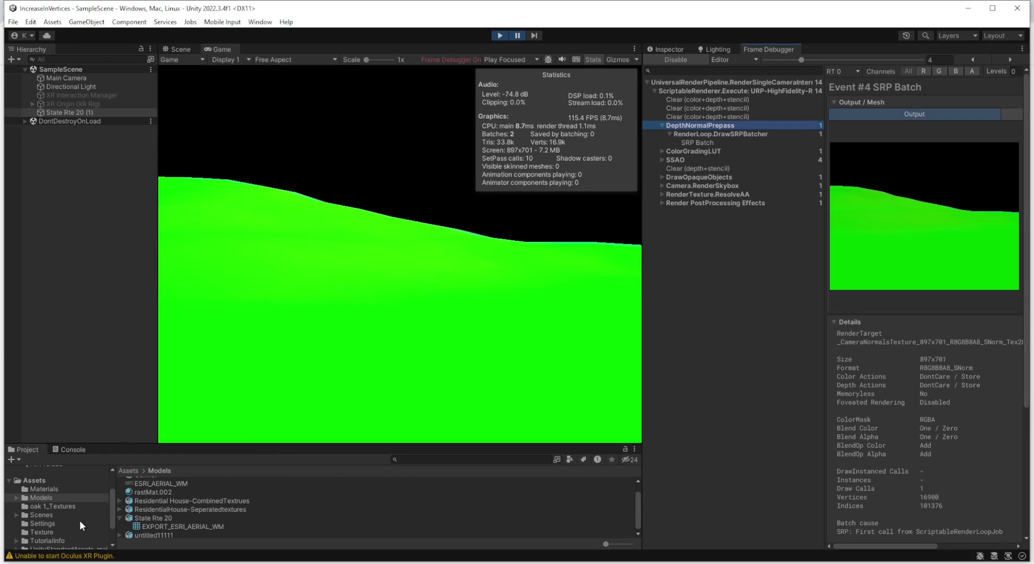
- Disable Screen Space Ambient Occlusion on Assets/Settings/URP-HighFidelity-Renderer and return to the Frame Debugger
click(61, 524)
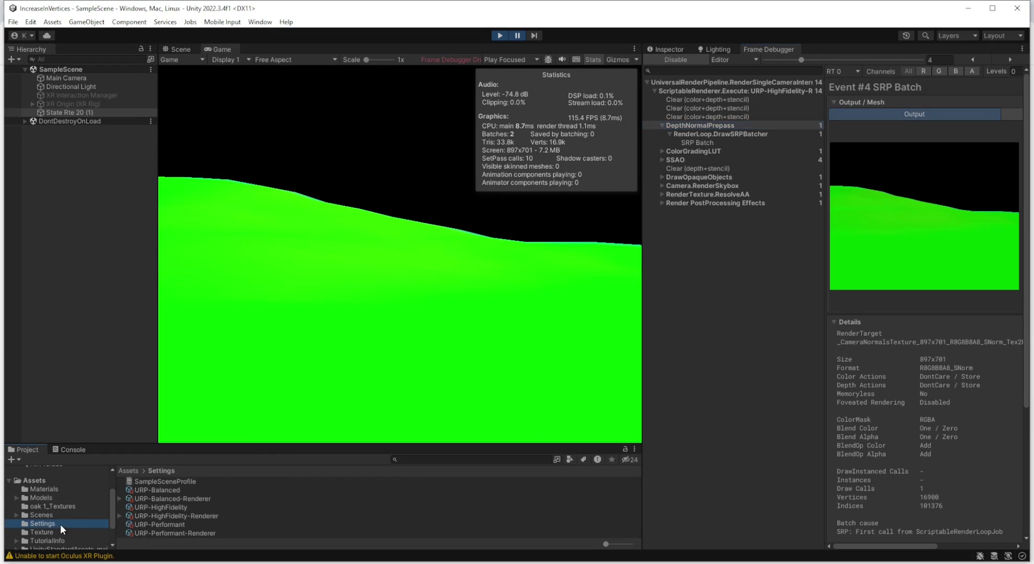
click(166, 518)
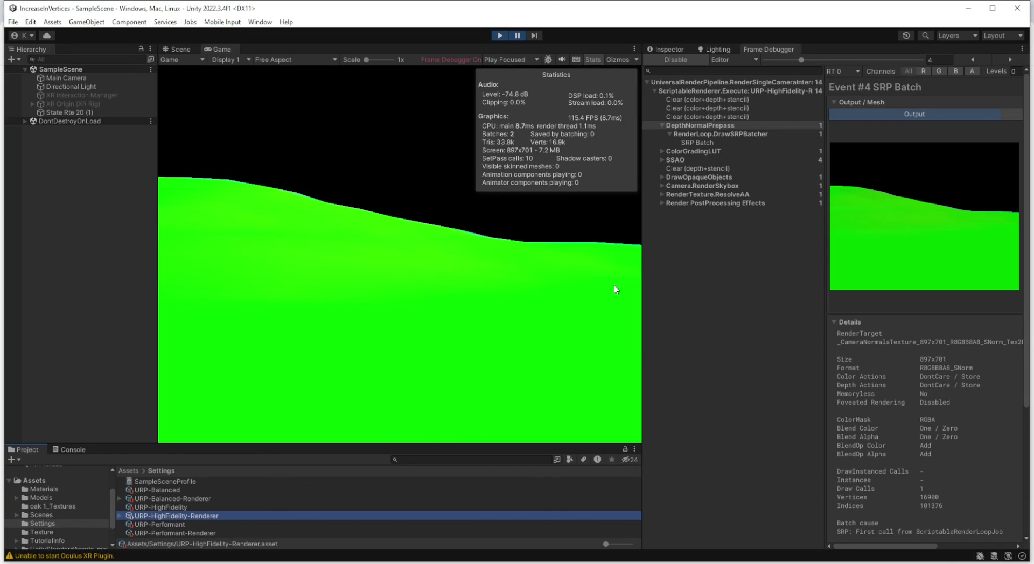
click(671, 49)
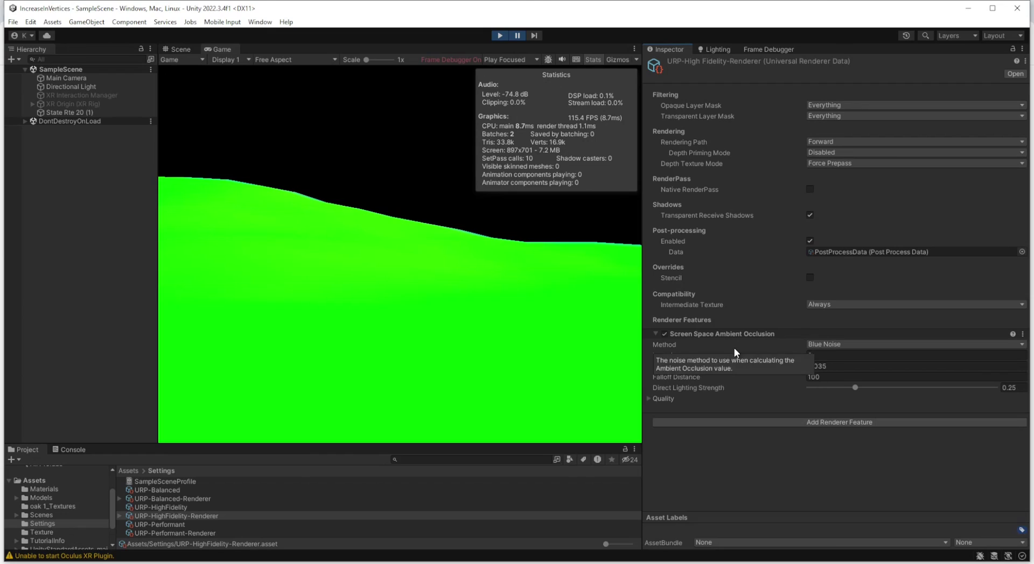
click(665, 335)
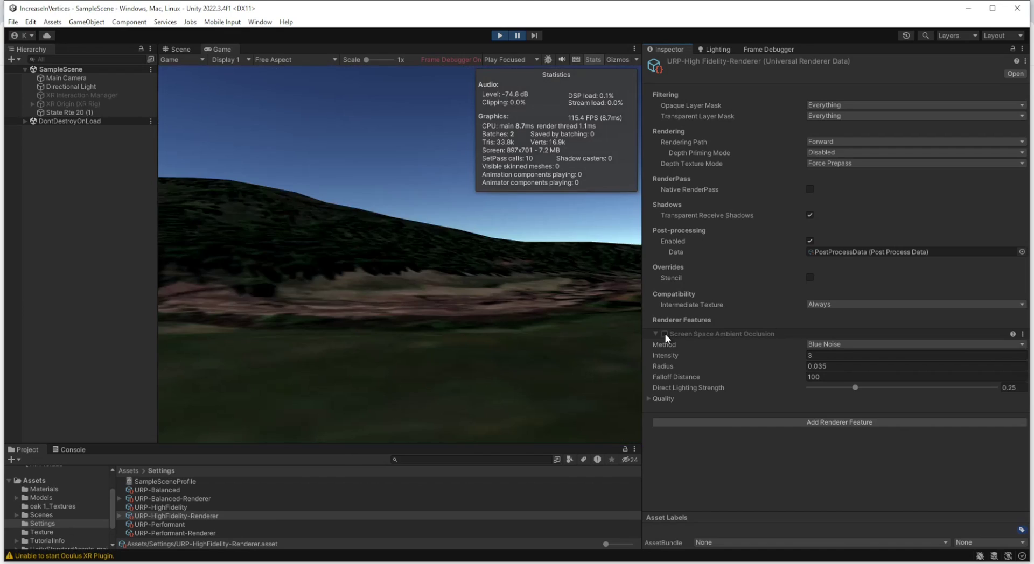
click(760, 48)
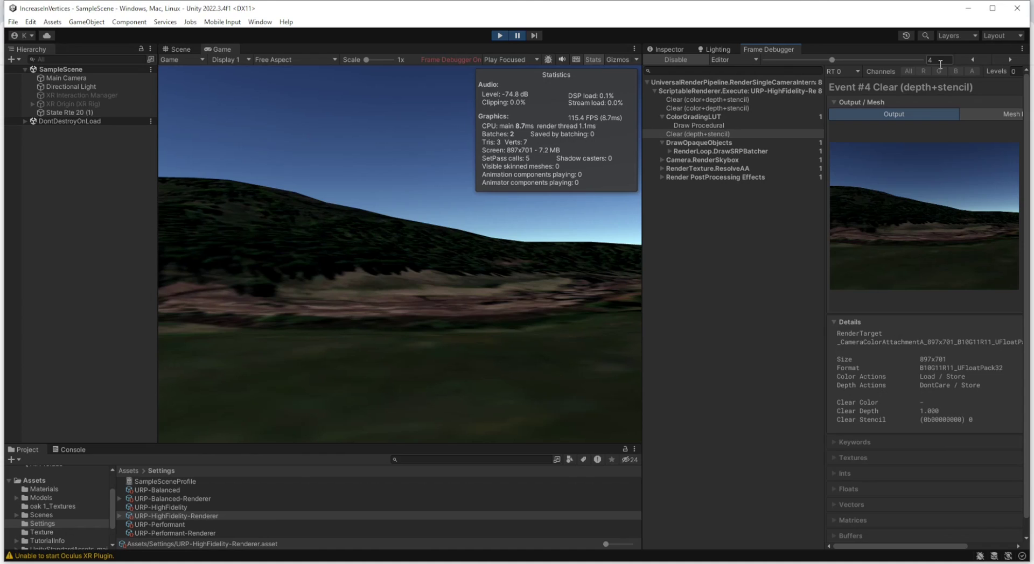
- Jump to Event #8, the Render PostProcessing Effects Draw Procedural pass
click(751, 176)
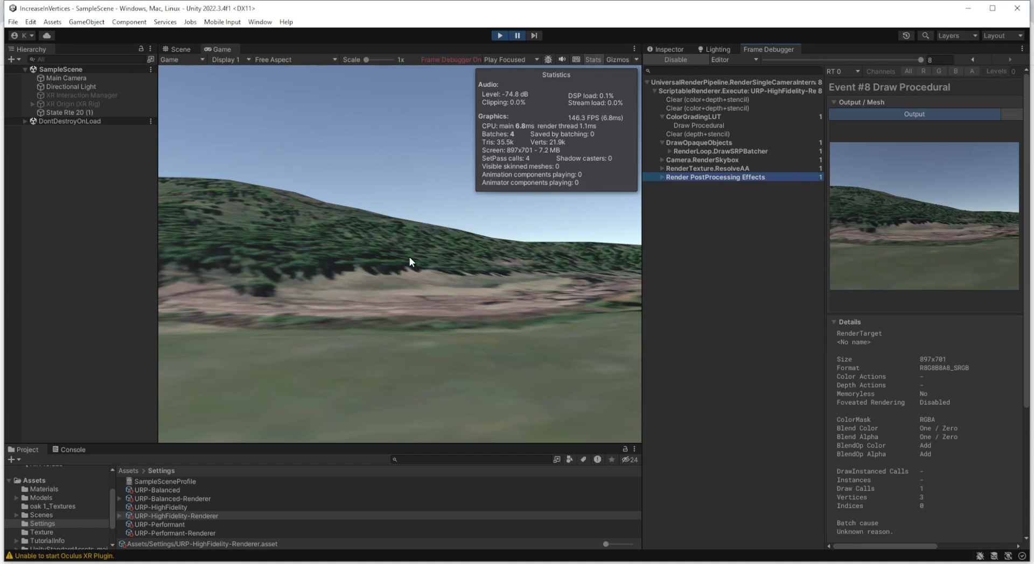
- Check the EXPORT_ESRI_AERIAL_WM mesh stats: 16900 vertices and 33792 triangles
click(44, 498)
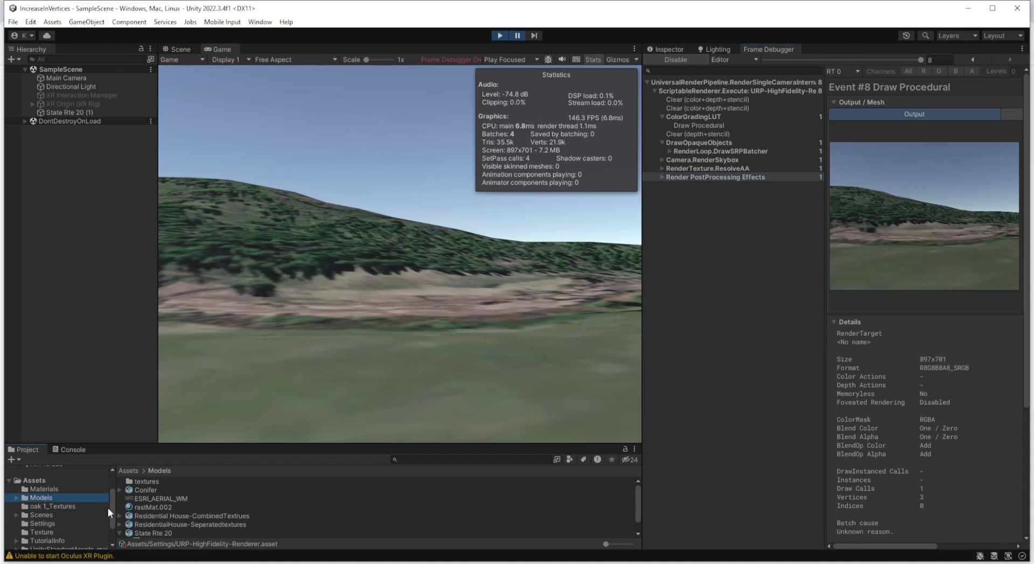
click(161, 531)
key(Right)
click(167, 532)
click(205, 531)
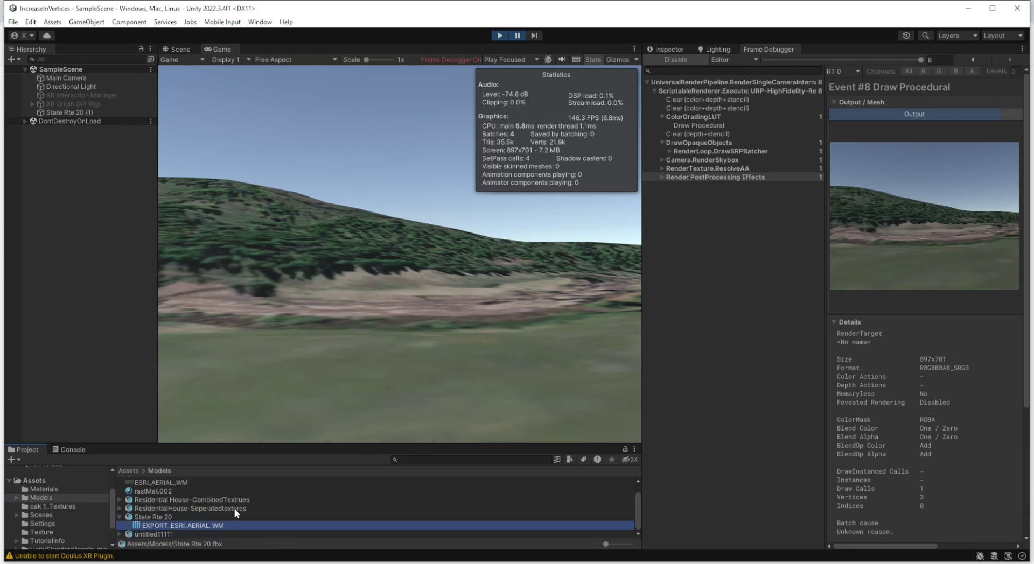
click(677, 47)
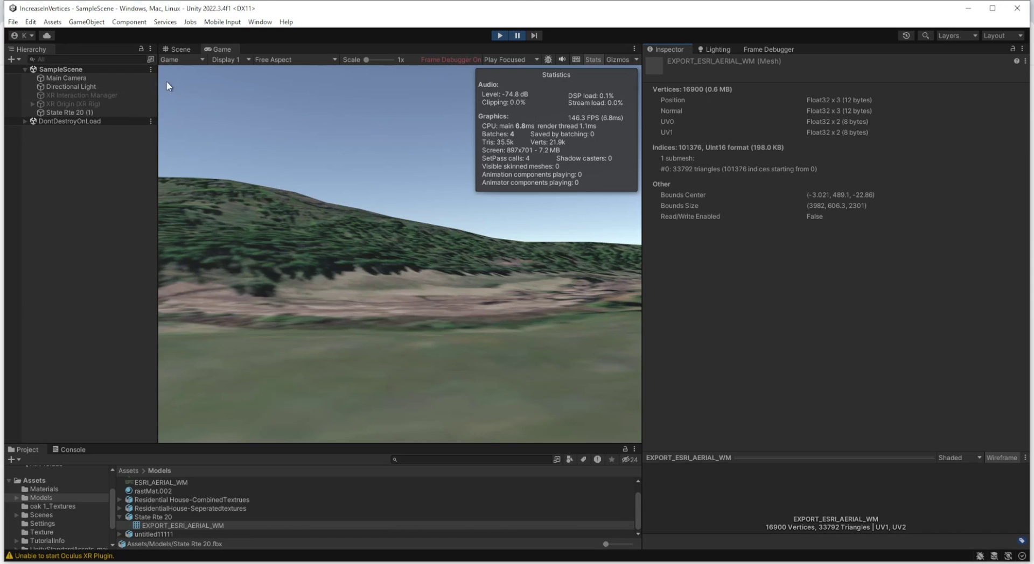
- Step the Frame Debugger to Event #6, Camera.RenderSkybox, then select the Main Camera
click(749, 50)
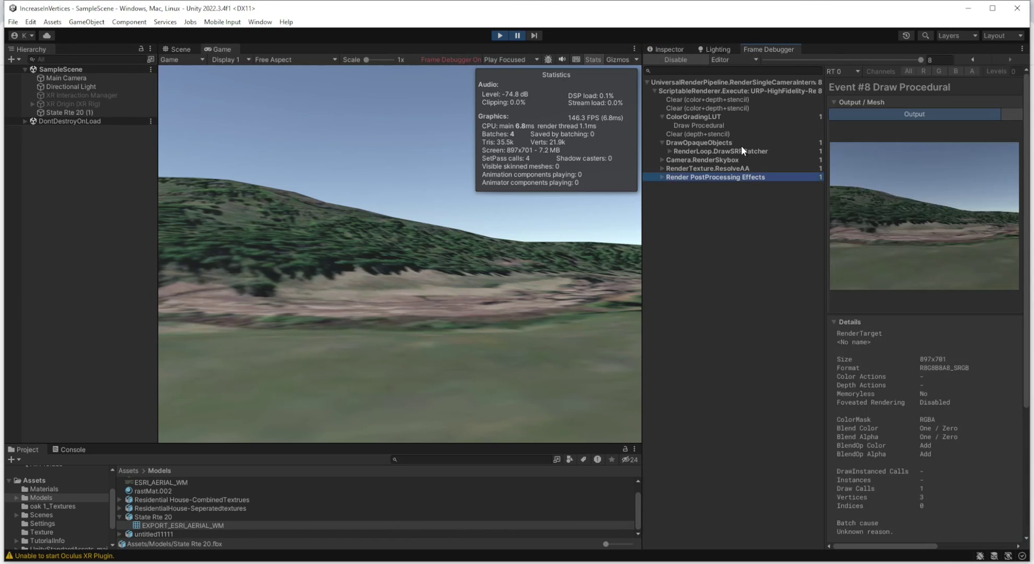
click(725, 135)
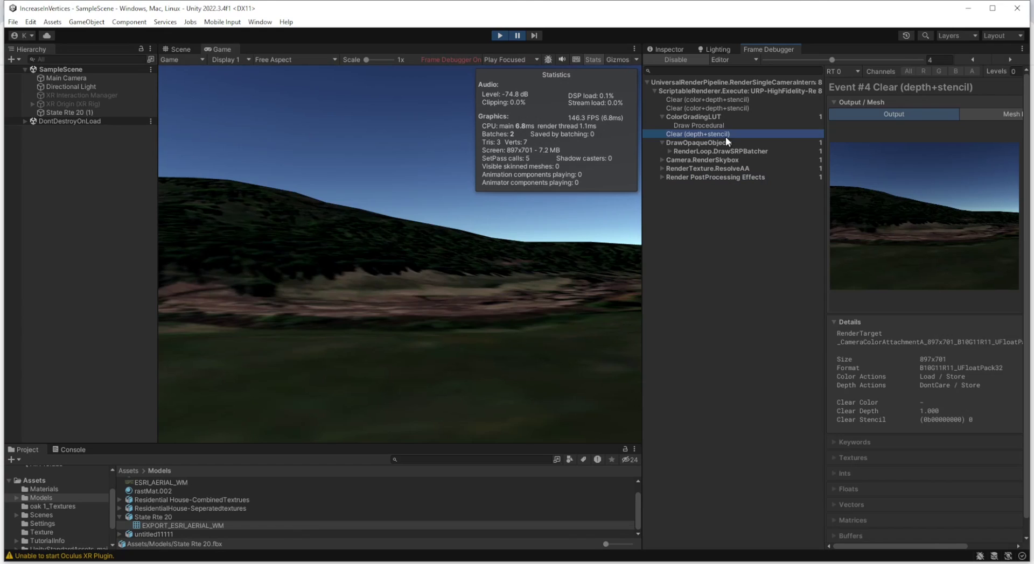
key(Down)
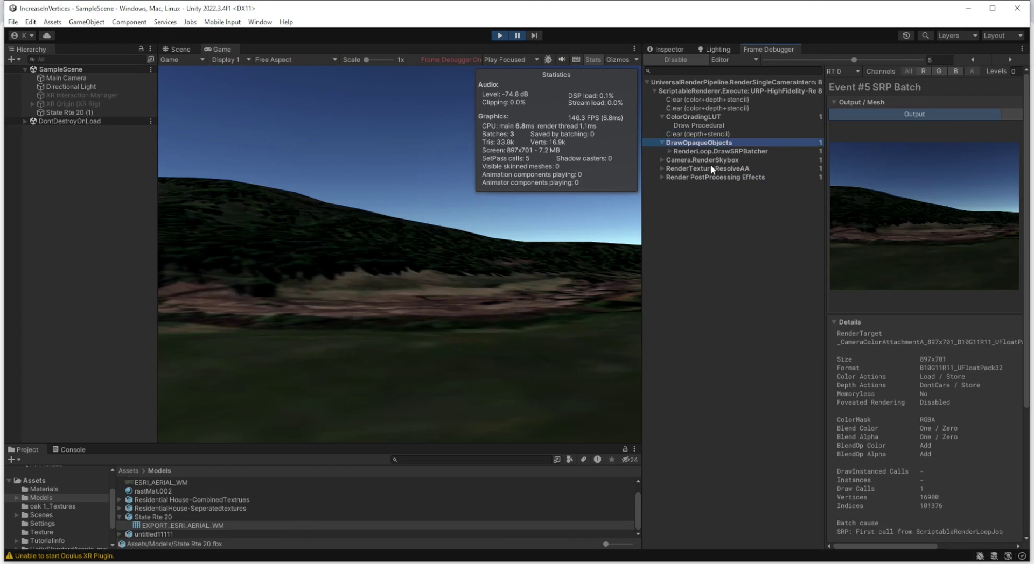
key(Down)
key(Down)
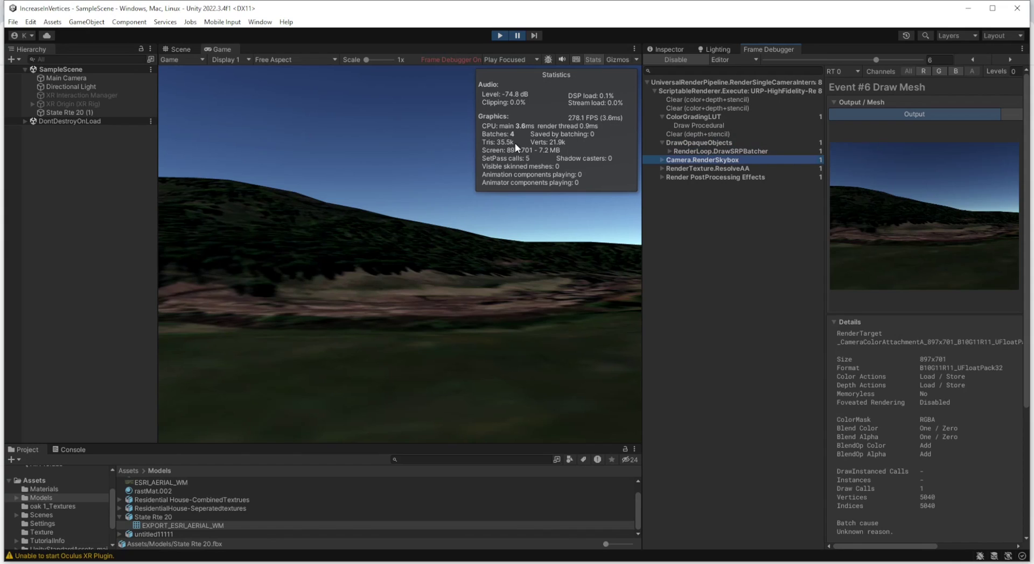
click(90, 78)
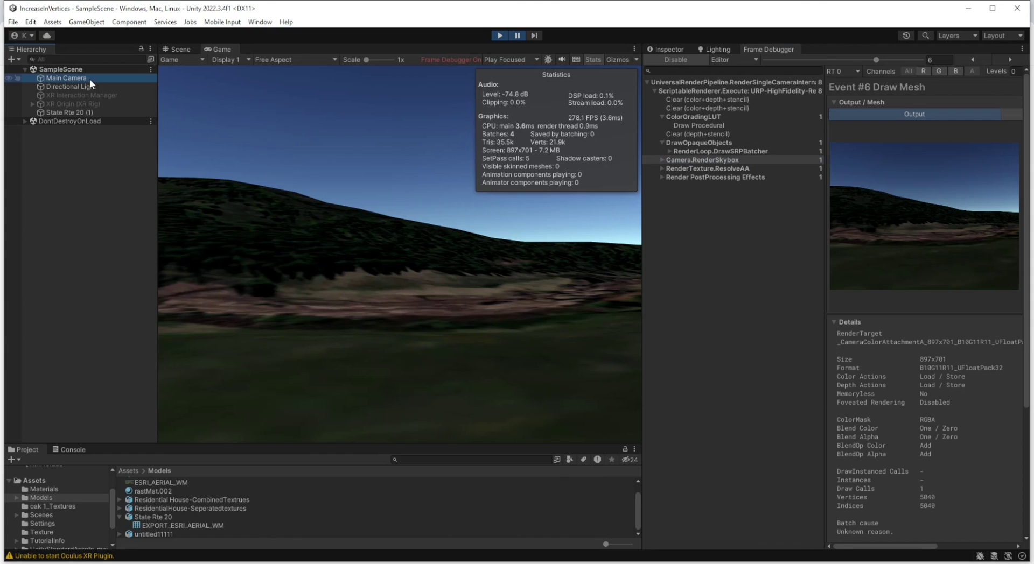
- Set the Main Camera's Background Type to Uninitialized and confirm the Frame Debugger lists no skybox draw
click(669, 51)
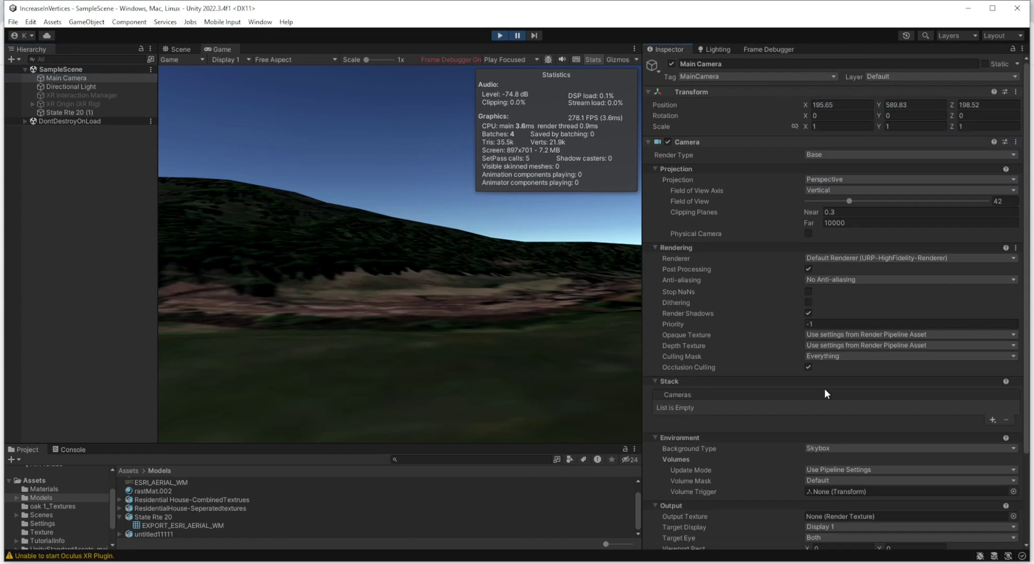
scroll(781, 414, down, 1)
click(835, 420)
click(840, 455)
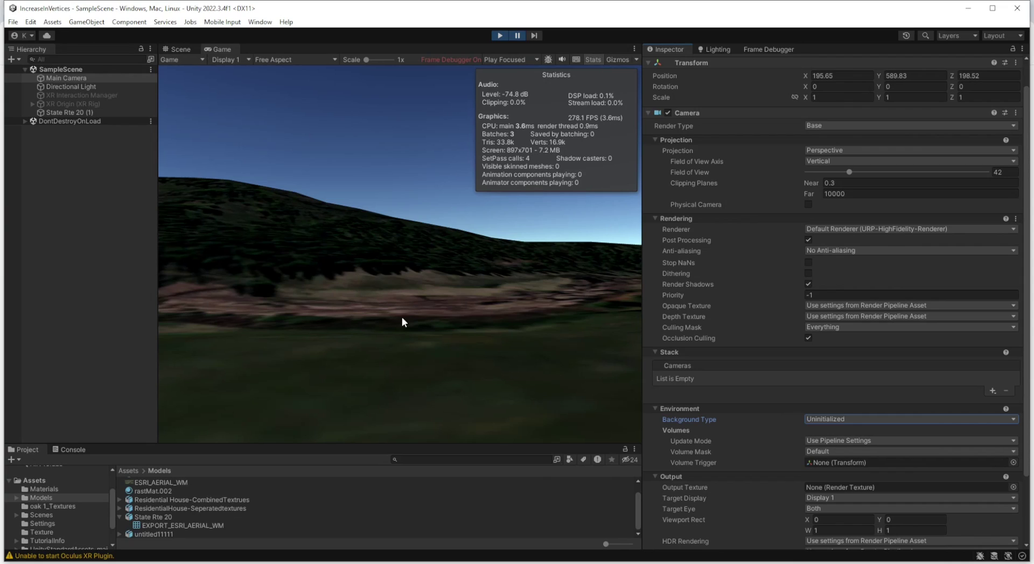
click(197, 527)
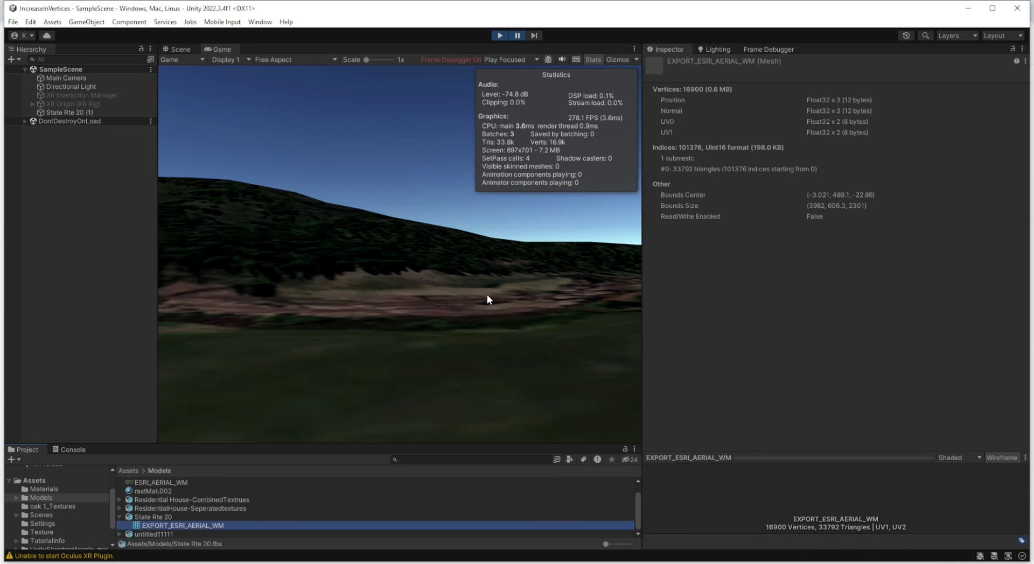
click(756, 50)
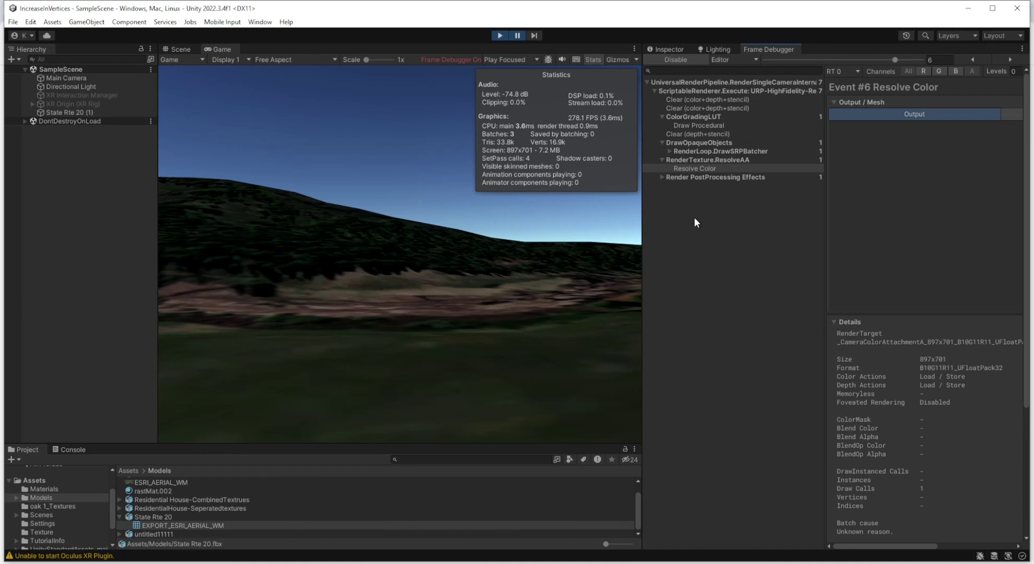
- Exit Play mode, disable the Frame Debugger, and review the Main Camera's Inspector settings
click(500, 34)
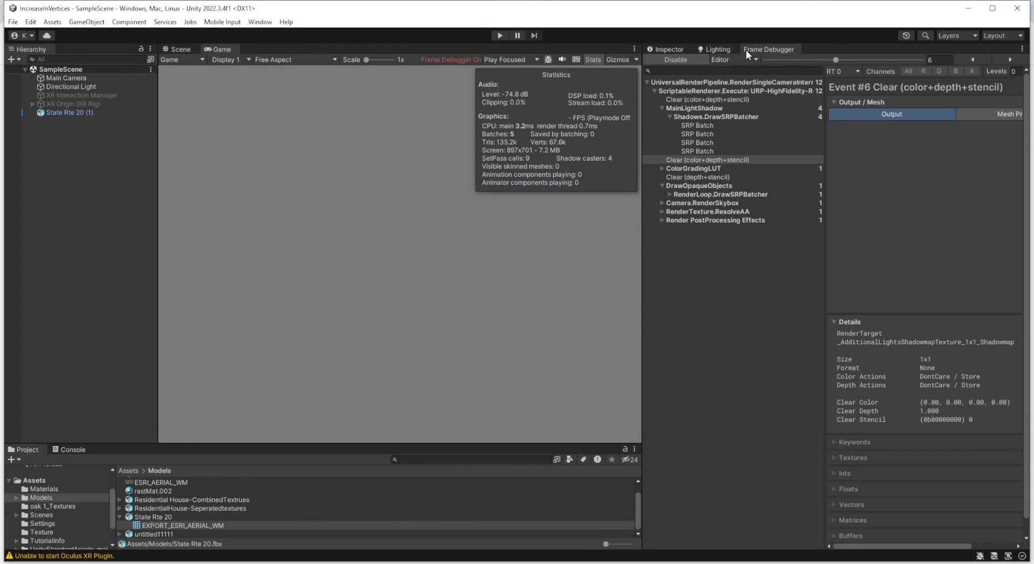
click(677, 60)
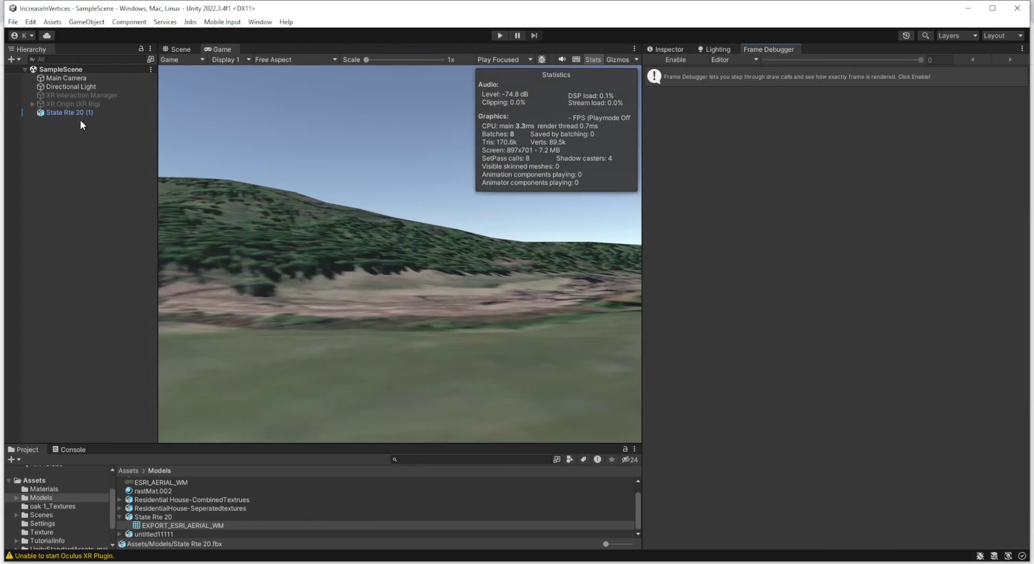
click(82, 77)
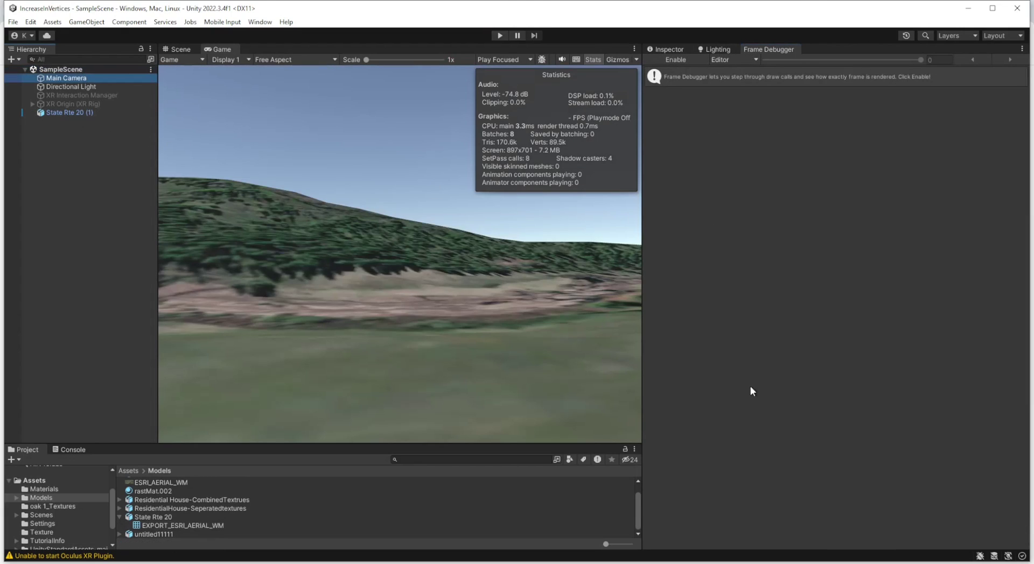
click(669, 49)
scroll(837, 420, down, 5)
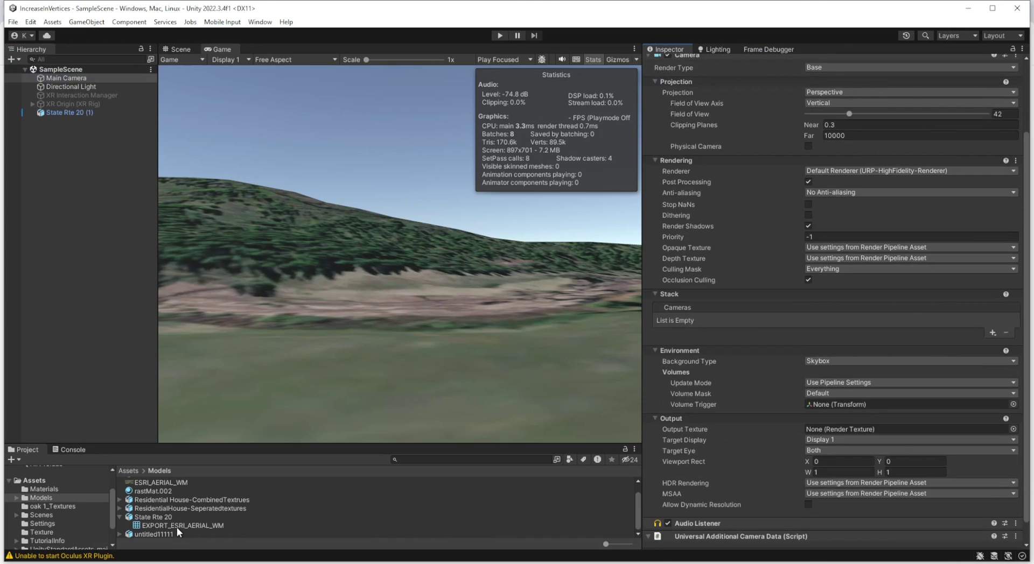
- Check the ambient occlusion state of URP-HighFidelity-Renderer in the project's Settings folder
click(31, 23)
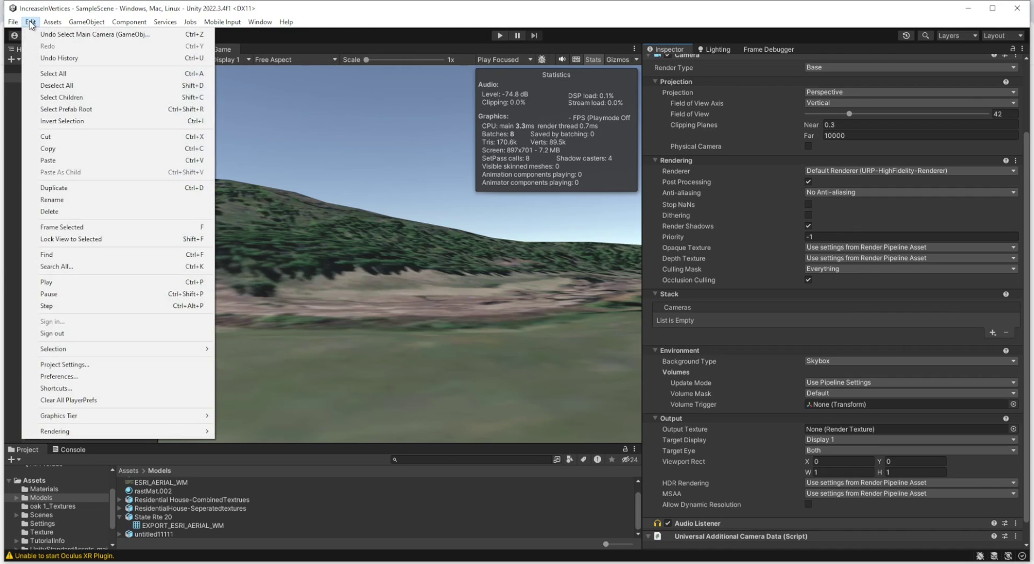
click(47, 525)
click(60, 525)
click(183, 516)
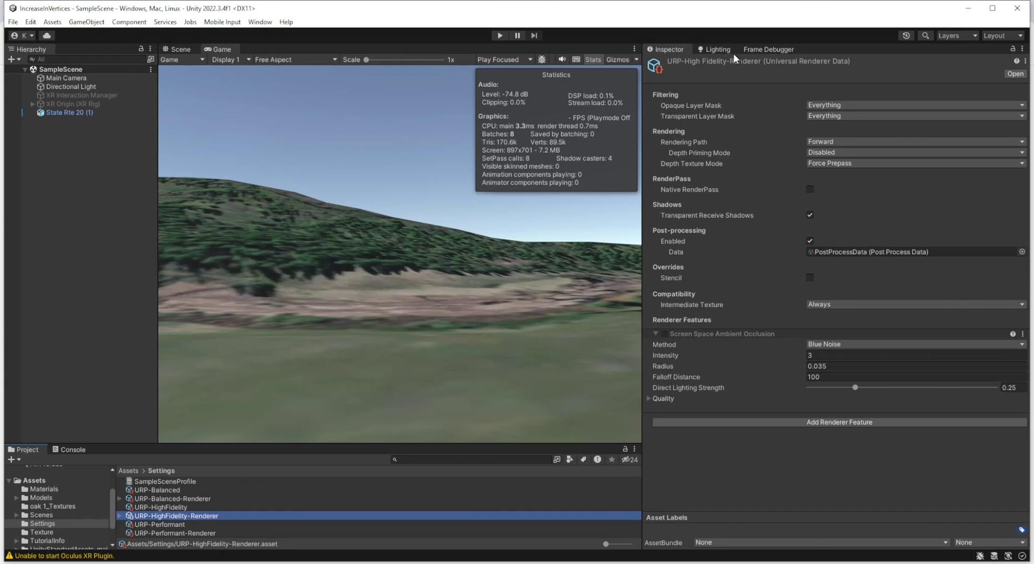
- Set Cast Shadows to Off on the State Rte 20 (1) terrain's Mesh Renderer
click(59, 104)
click(70, 113)
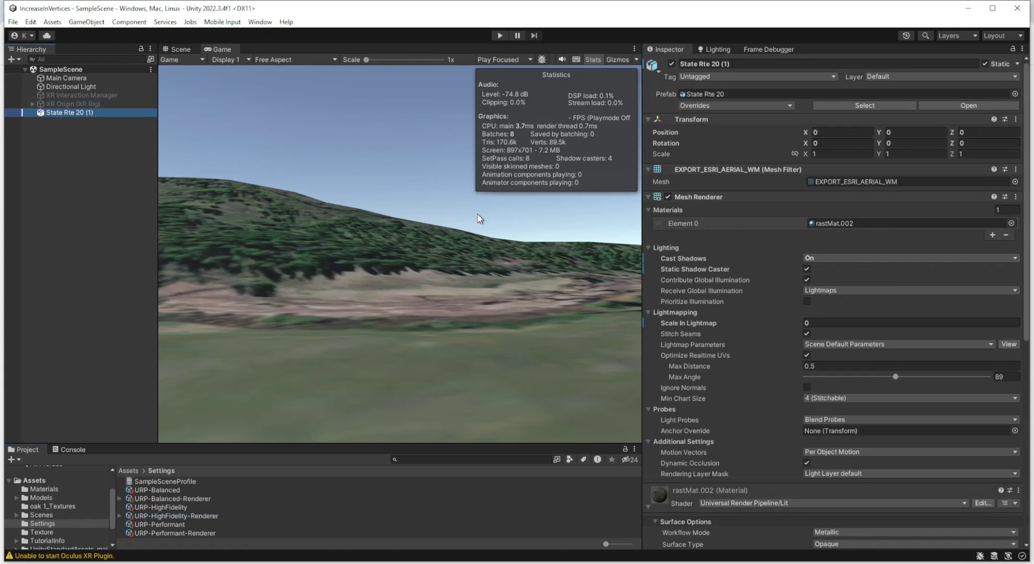
click(821, 259)
click(818, 268)
scroll(803, 376, down, 5)
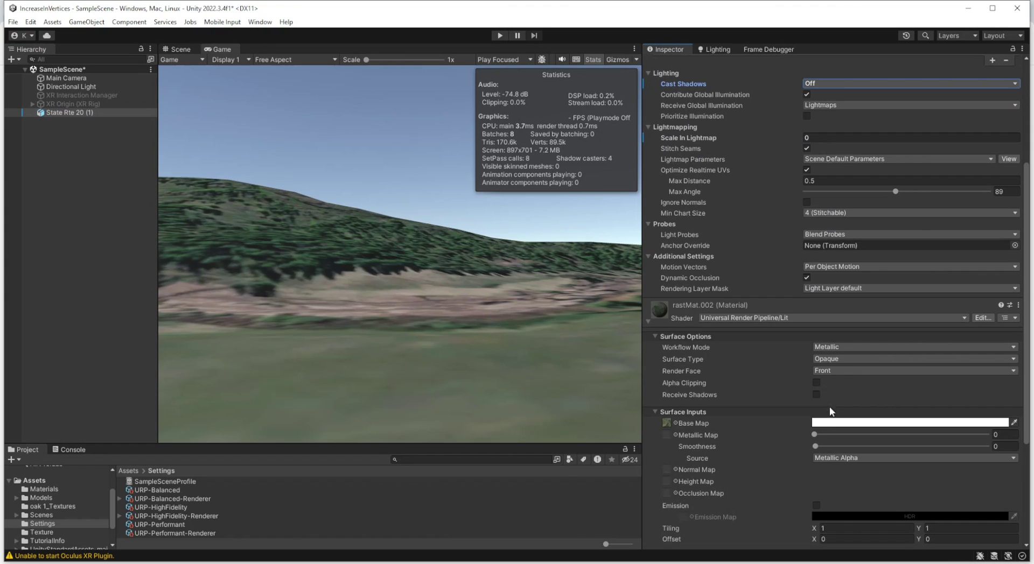
scroll(455, 330, up, 1)
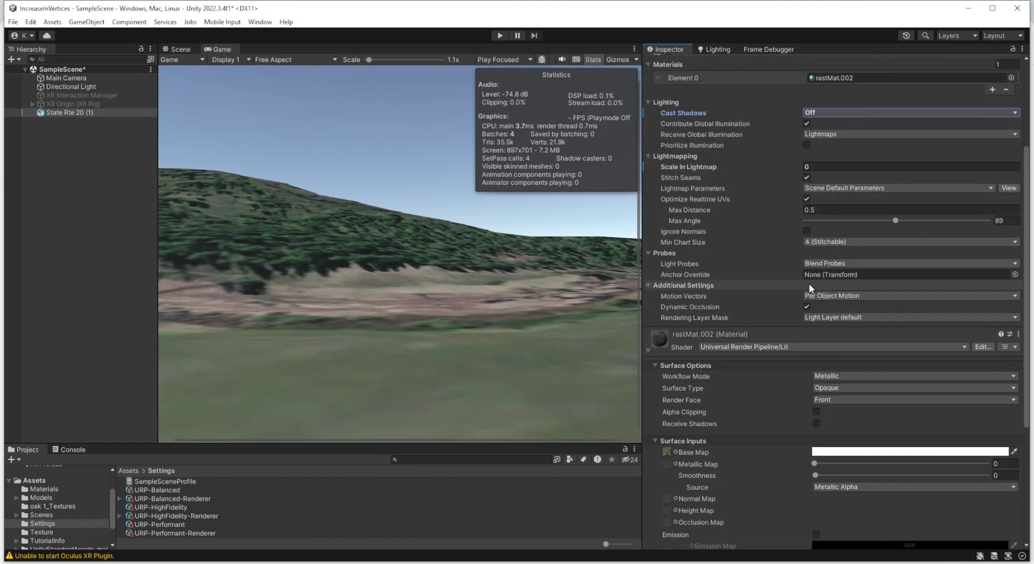
scroll(809, 284, up, 5)
scroll(441, 313, down, 1)
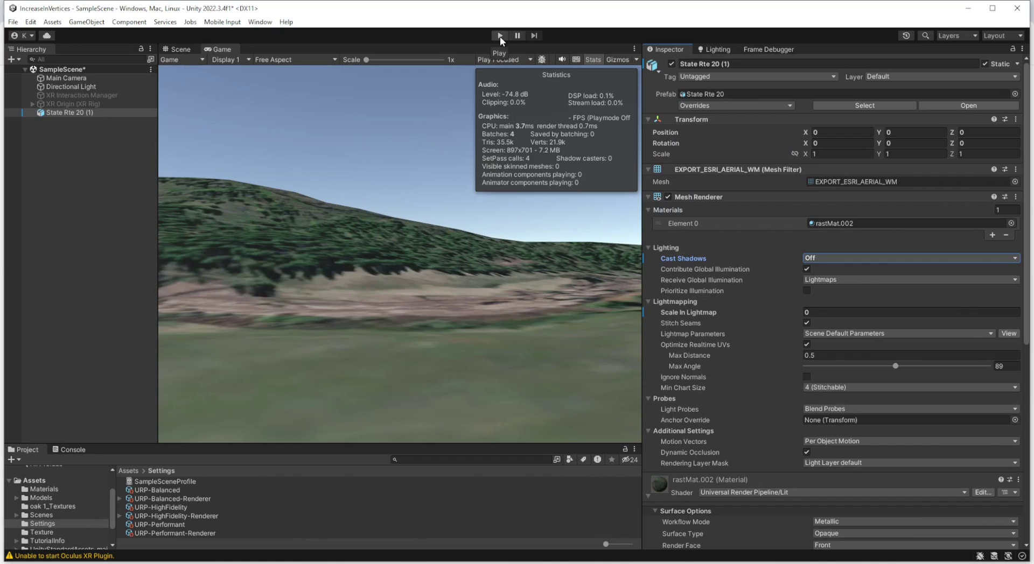
- Save the scene, then run Play mode to read the stats (about 89 FPS, 71.1k tris)
key(ctrl+s)
click(499, 36)
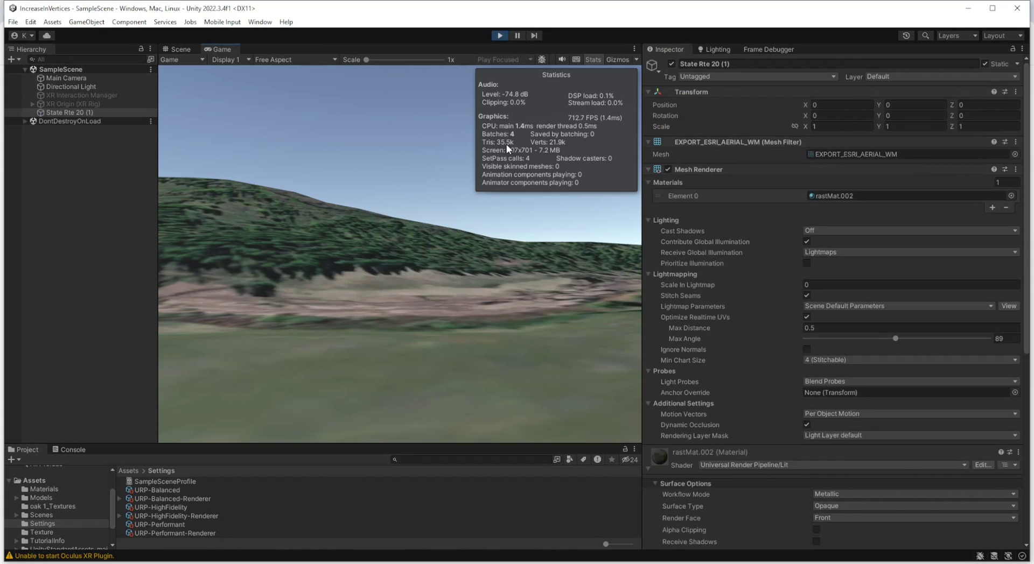
click(499, 36)
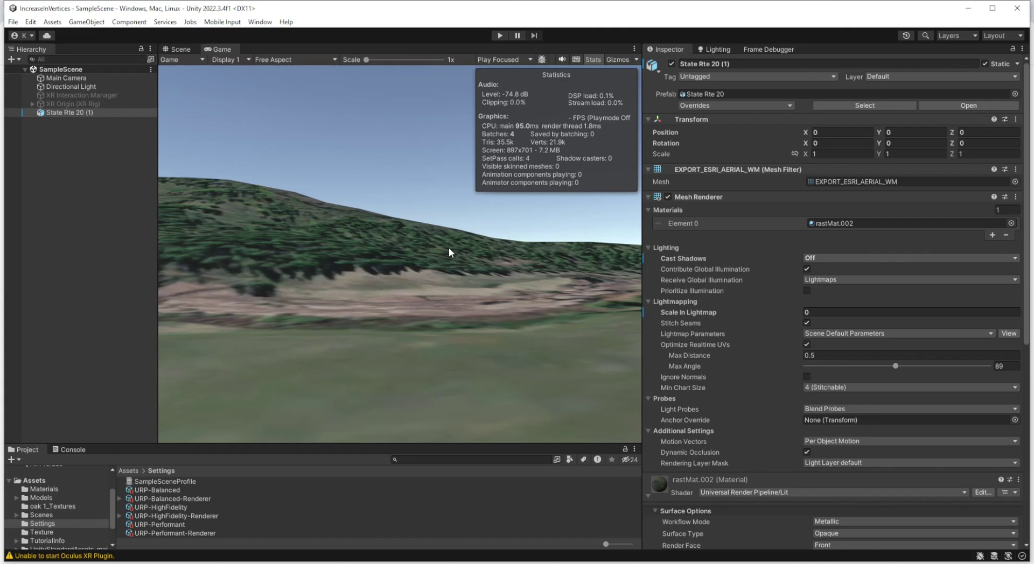
click(500, 35)
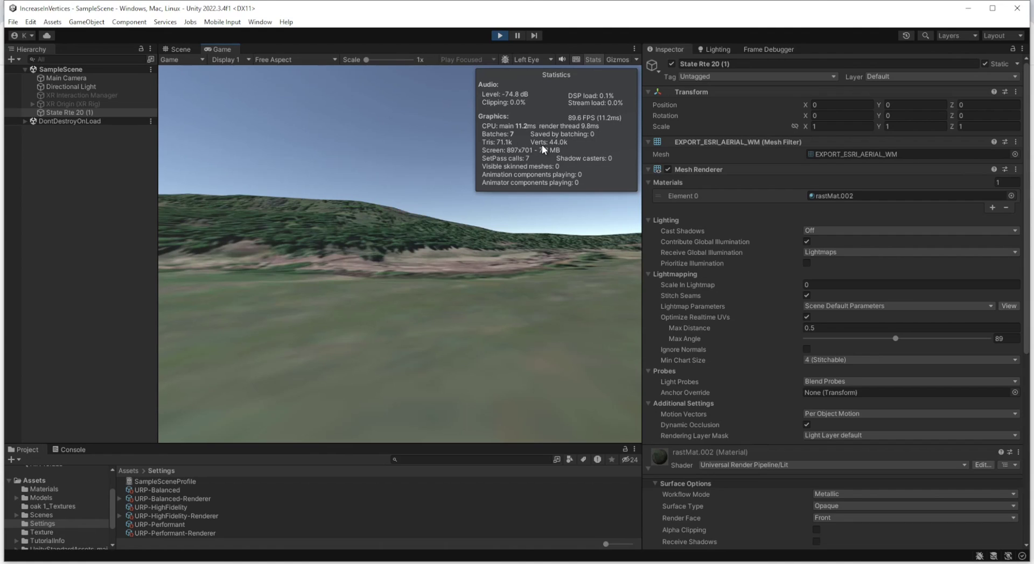
- Enable the Frame Debugger and inspect the DrawOpaqueObjects and XR Occlusion Mesh events
click(764, 50)
click(680, 60)
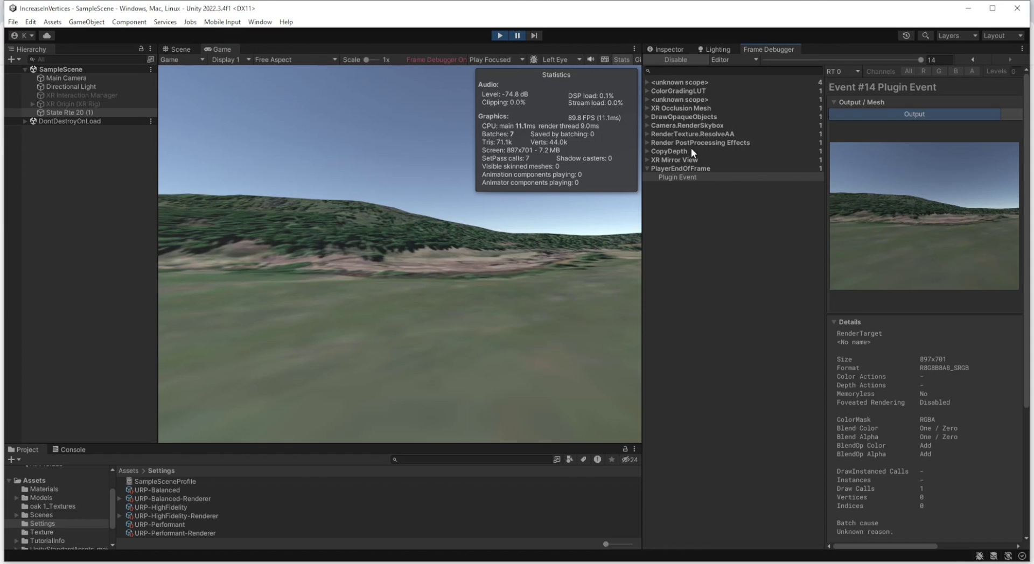
click(671, 118)
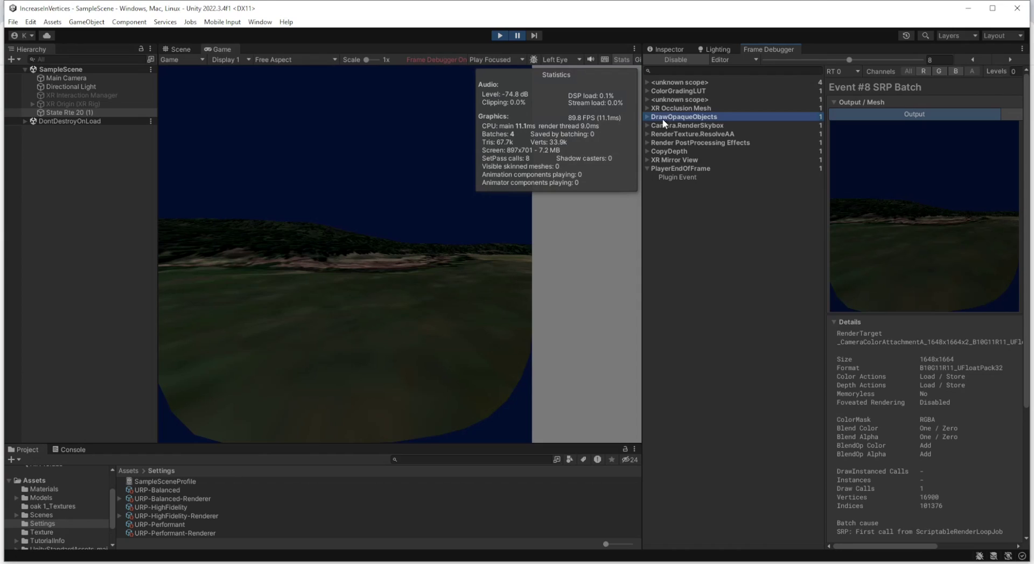
click(664, 110)
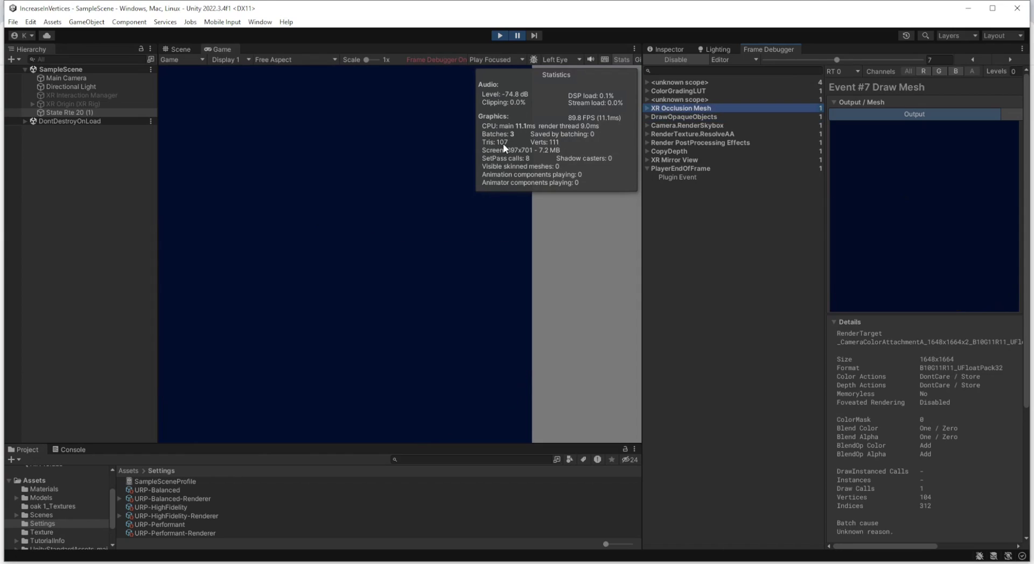
click(674, 119)
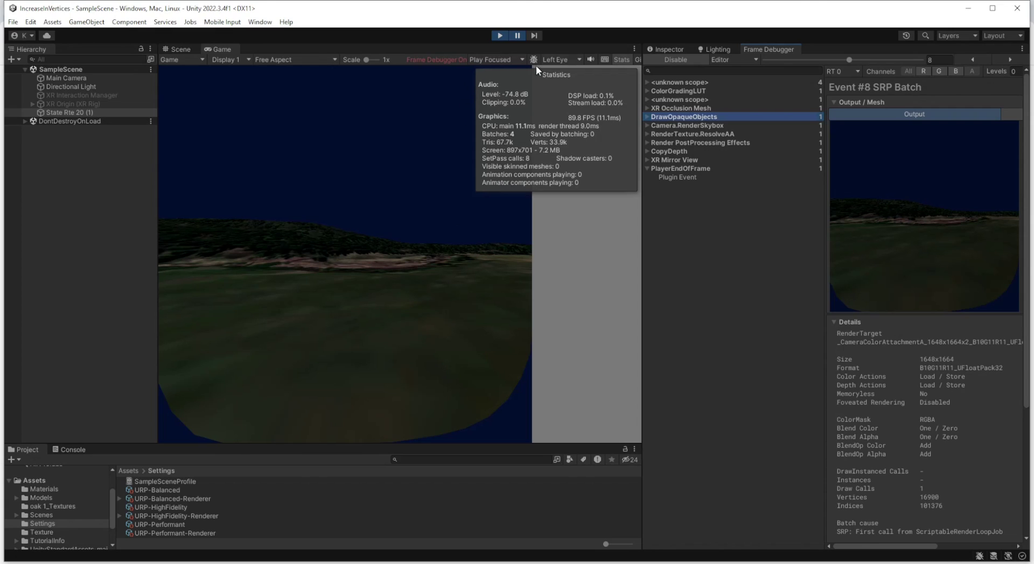
- Switch the Game view eye display to both eyes, then to the occlusion mesh, and stop Play mode
click(563, 60)
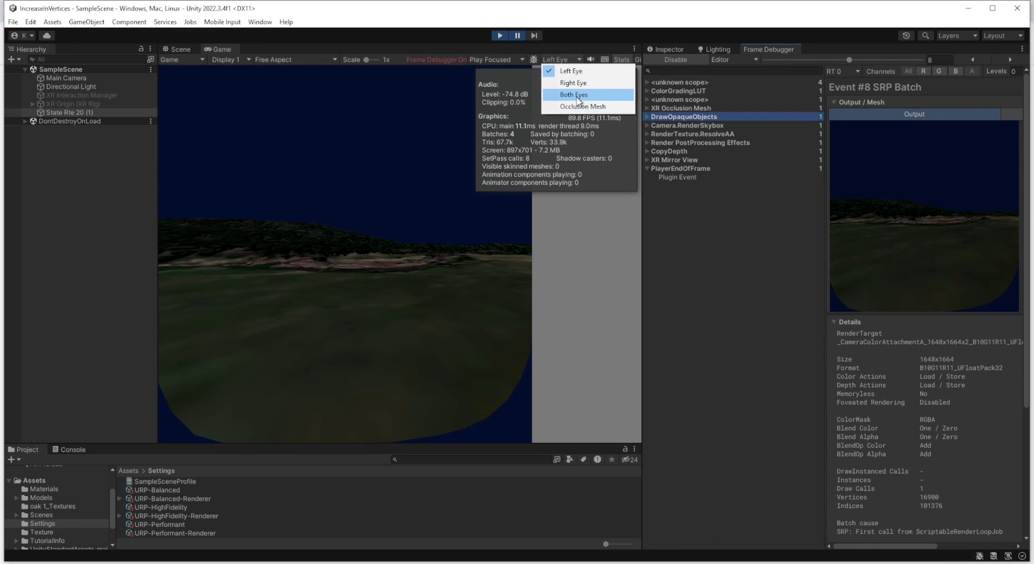
click(574, 95)
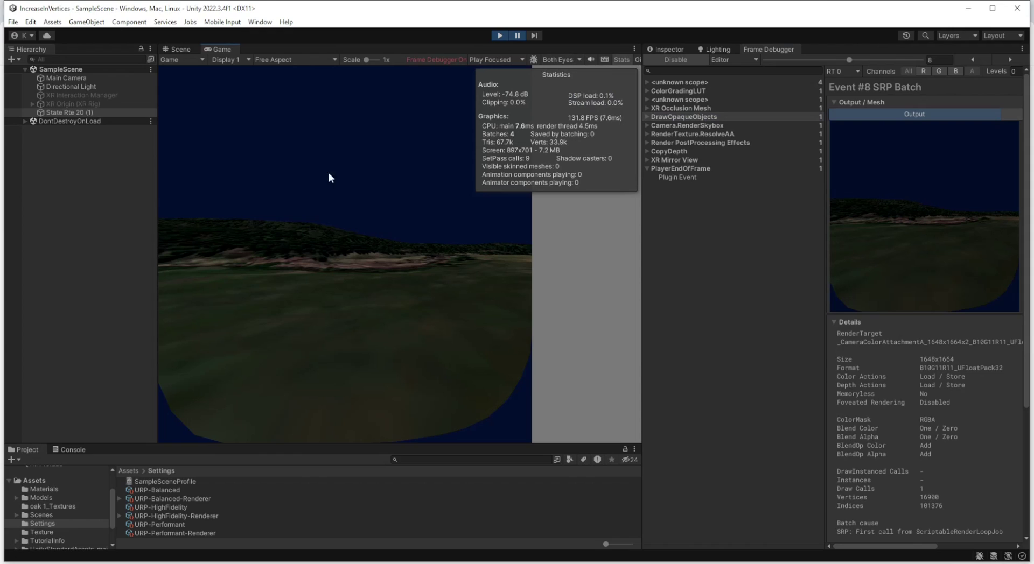
click(564, 60)
click(561, 110)
click(500, 35)
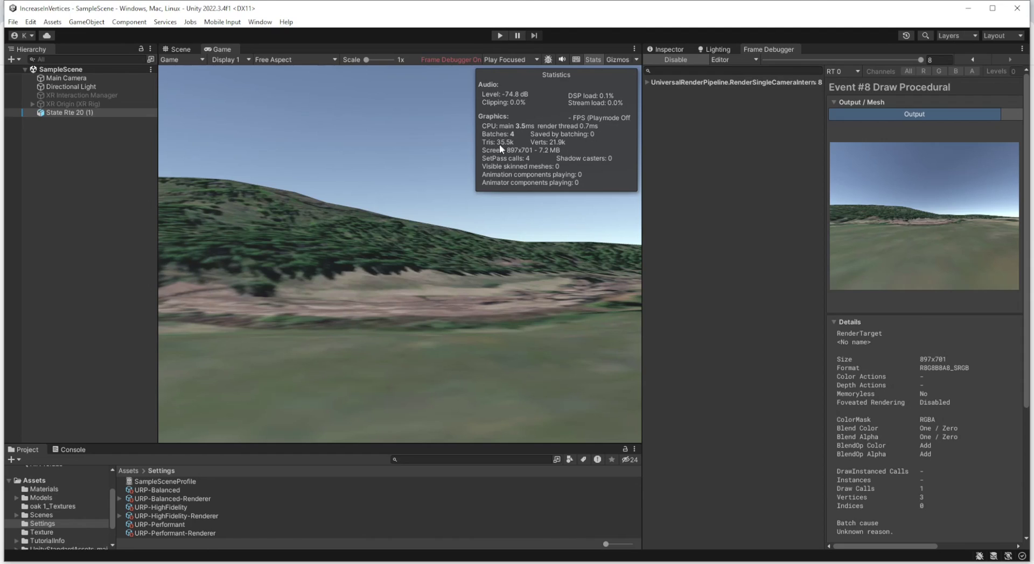
- Inspect the EXPORT_ESRI_AERIAL_WM mesh's vertex and triangle details in the Models folder
click(55, 499)
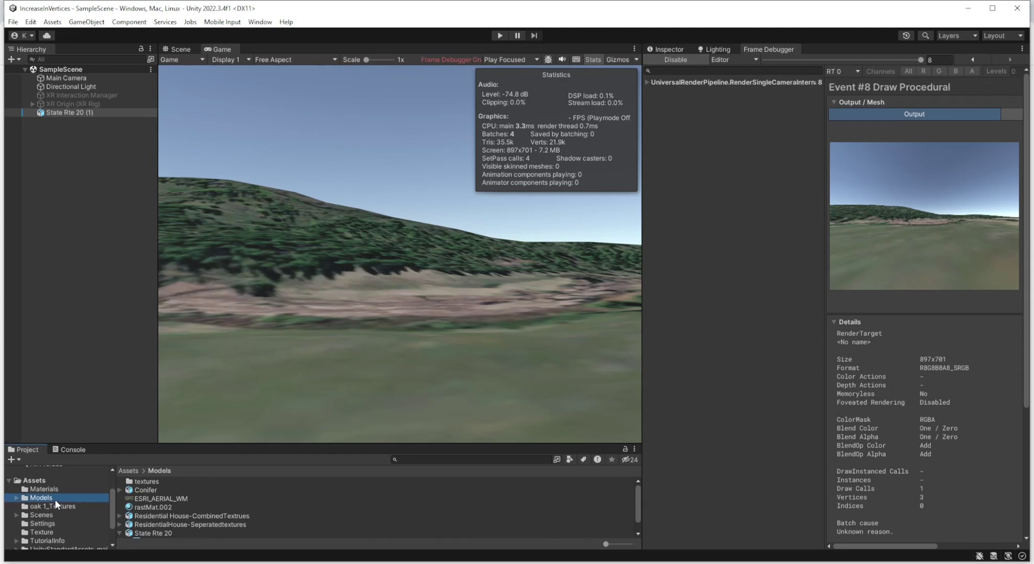
click(162, 520)
click(176, 526)
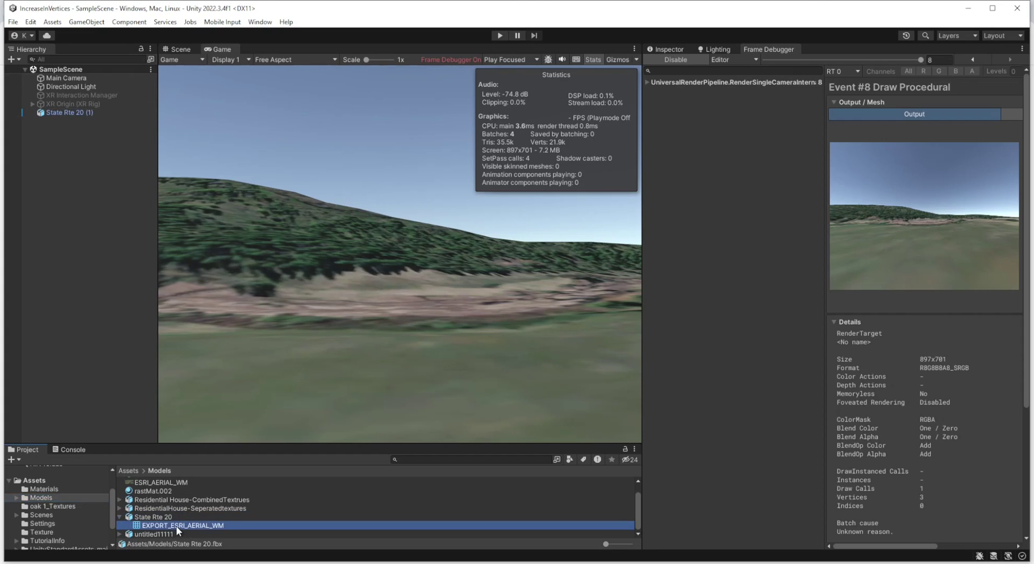
click(672, 50)
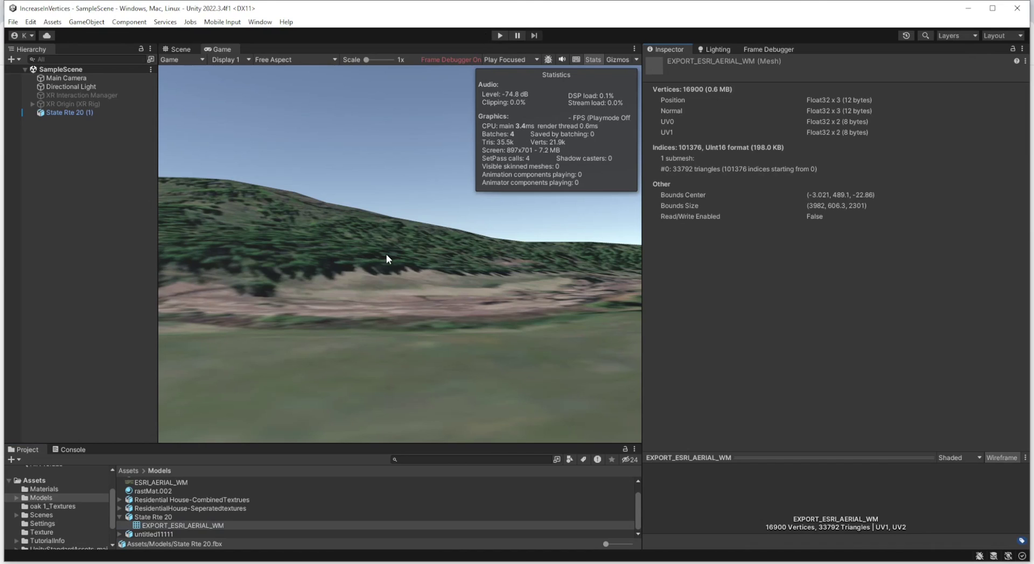
- Set Cast Shadows to On for the State Rte 20 (1) terrain
click(78, 113)
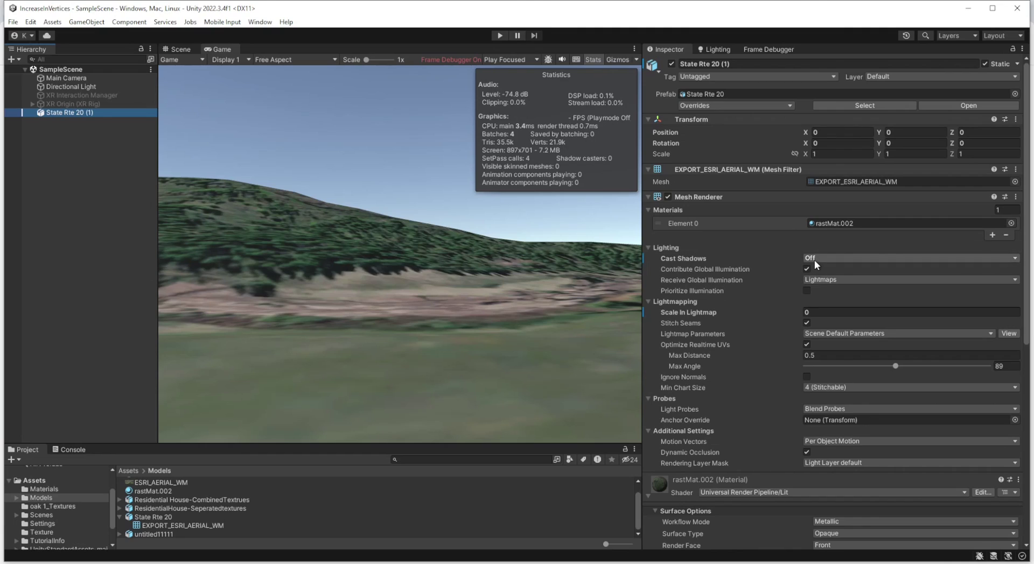
click(814, 260)
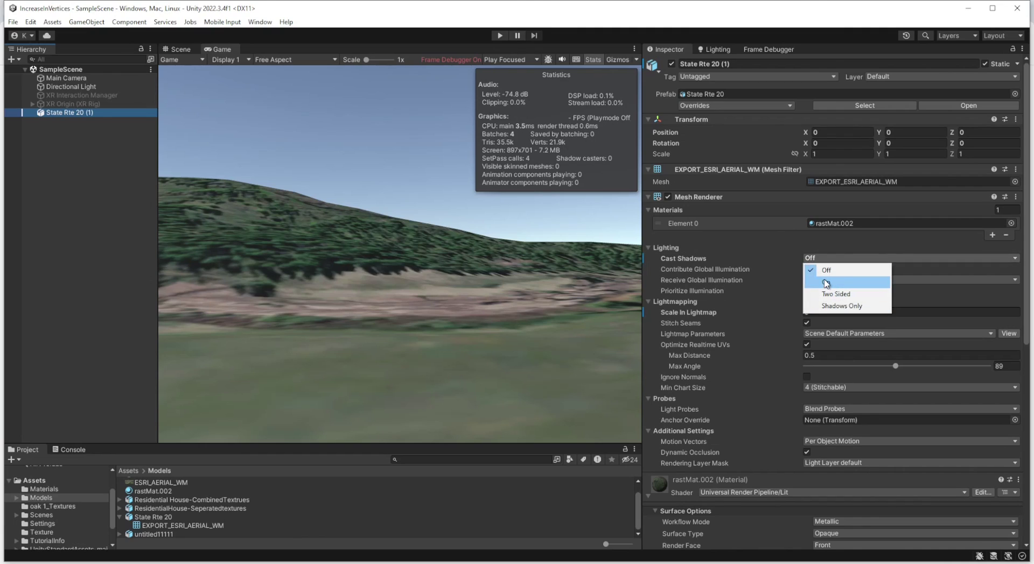
click(827, 282)
click(718, 49)
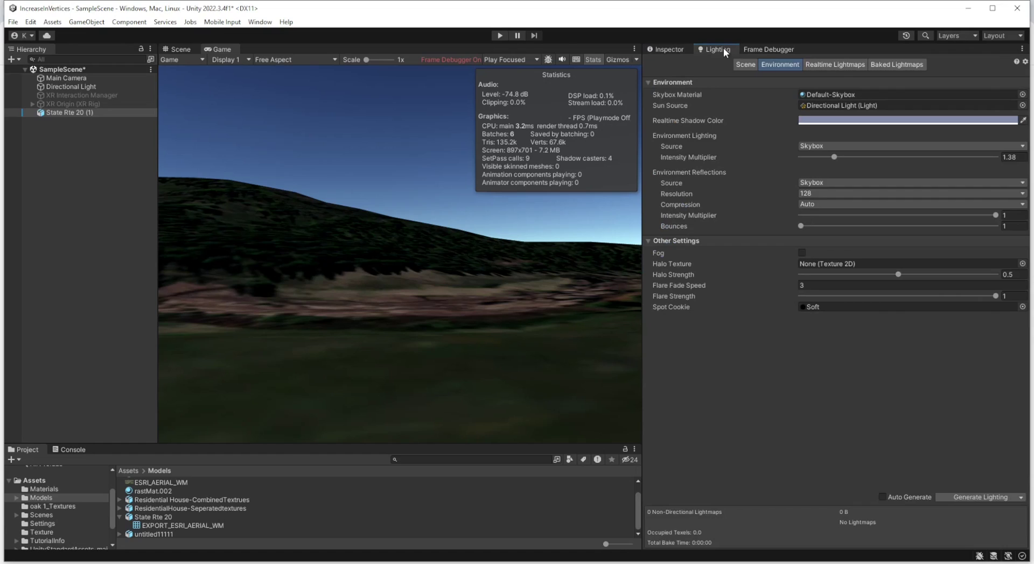
click(749, 64)
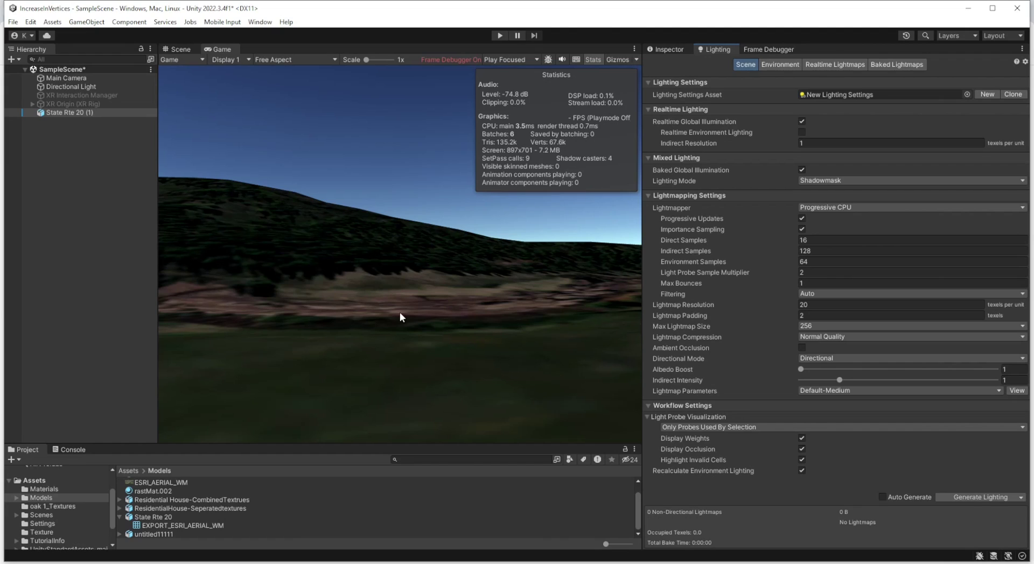
click(666, 49)
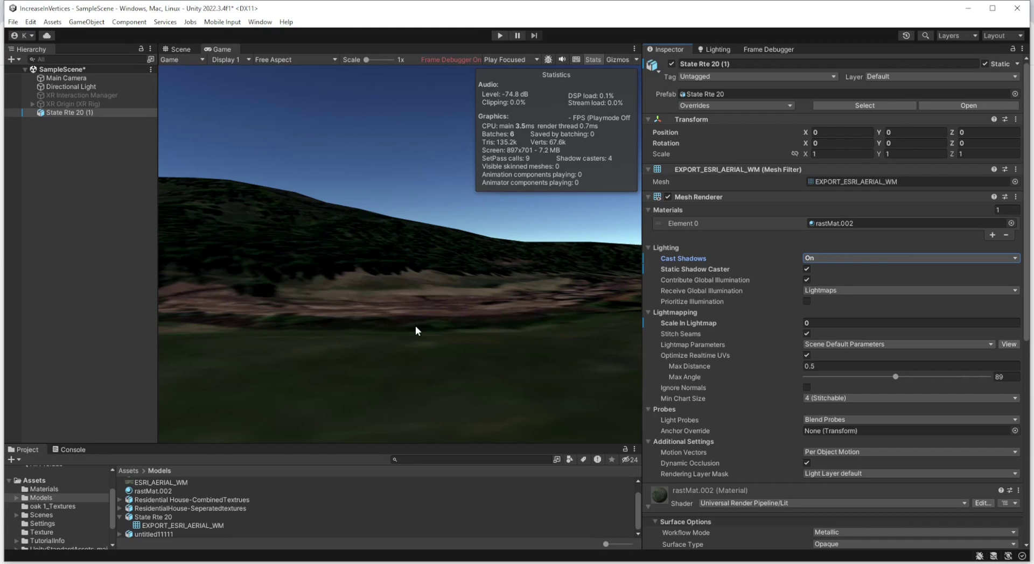
click(328, 555)
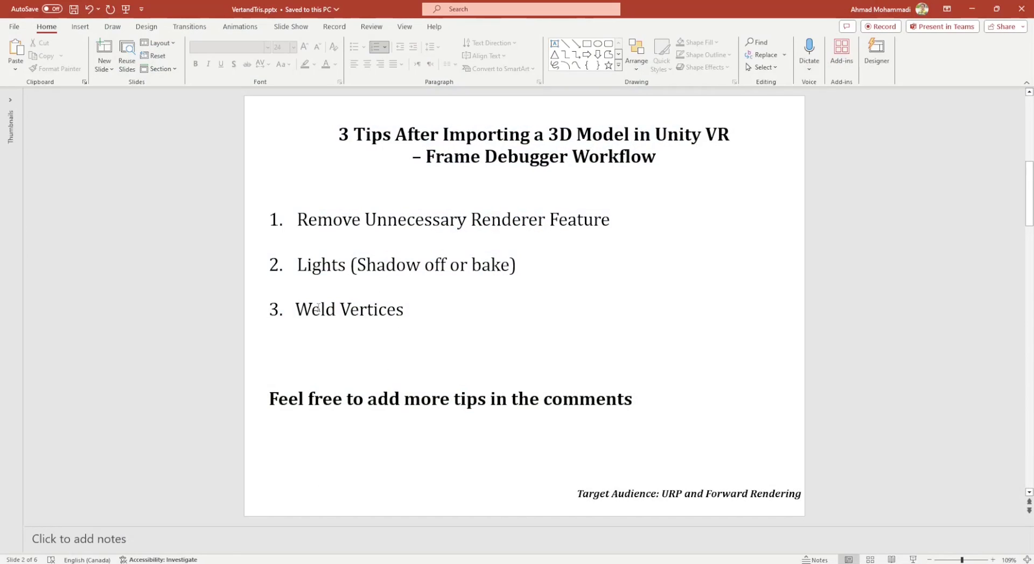
key(alt+Tab)
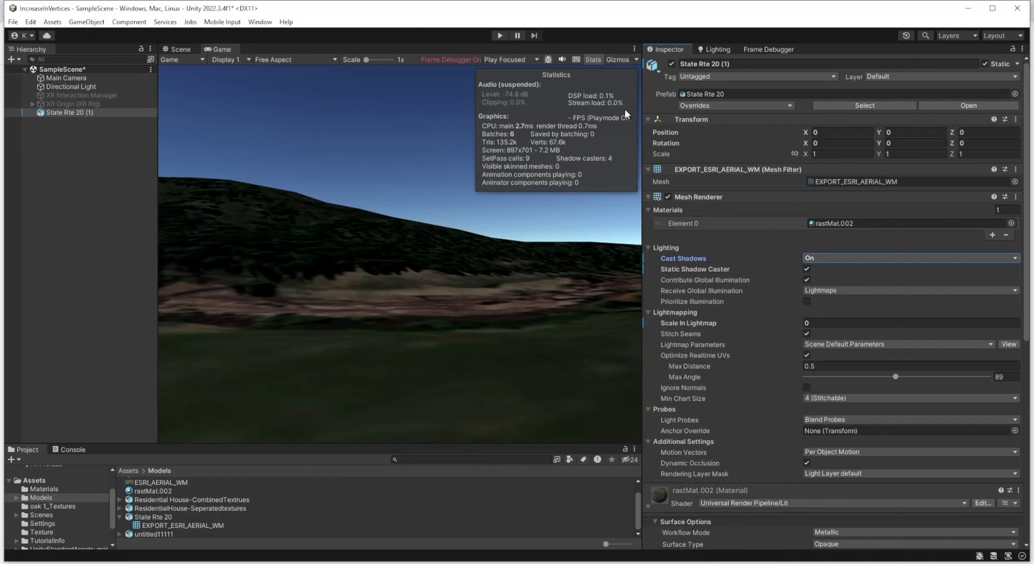
- Disable the Frame Debugger and check the EXPORT_ESRI_AERIAL_WM mesh's vertex count
click(770, 50)
click(675, 59)
click(160, 522)
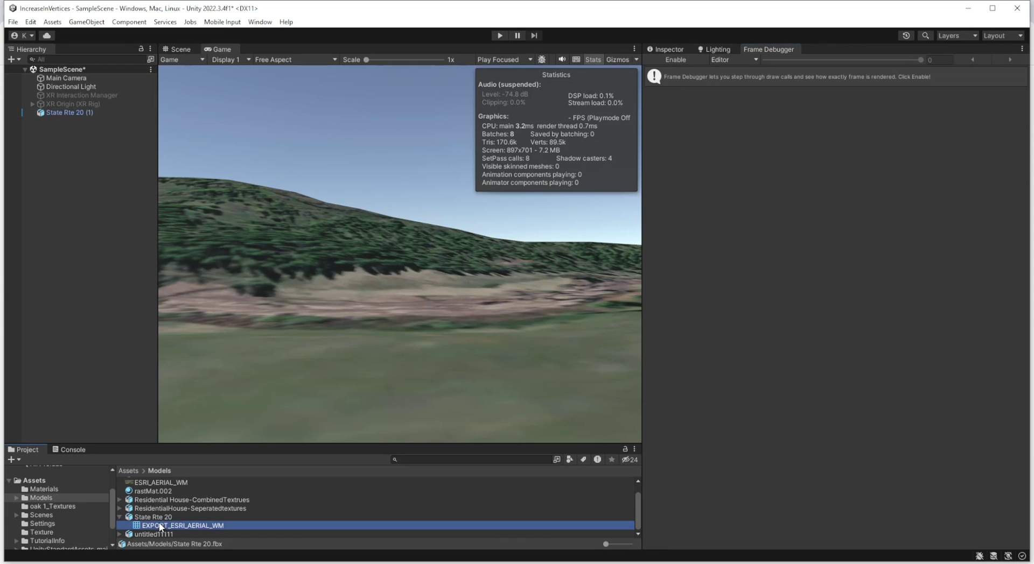
click(666, 49)
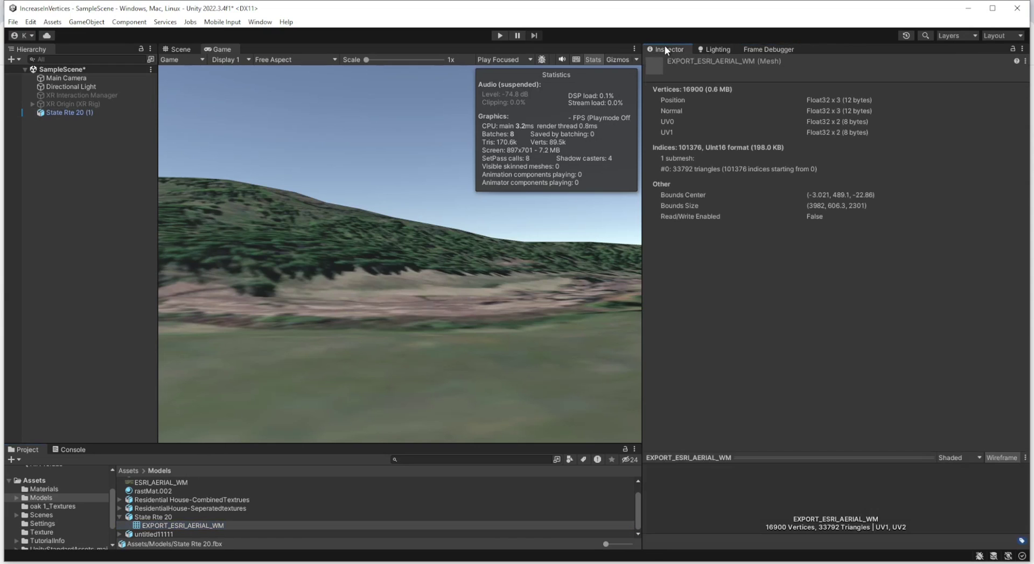
- Enable Weld Vertices in State Rte 20's import settings and verify the mesh drops to 8450 vertices
click(155, 517)
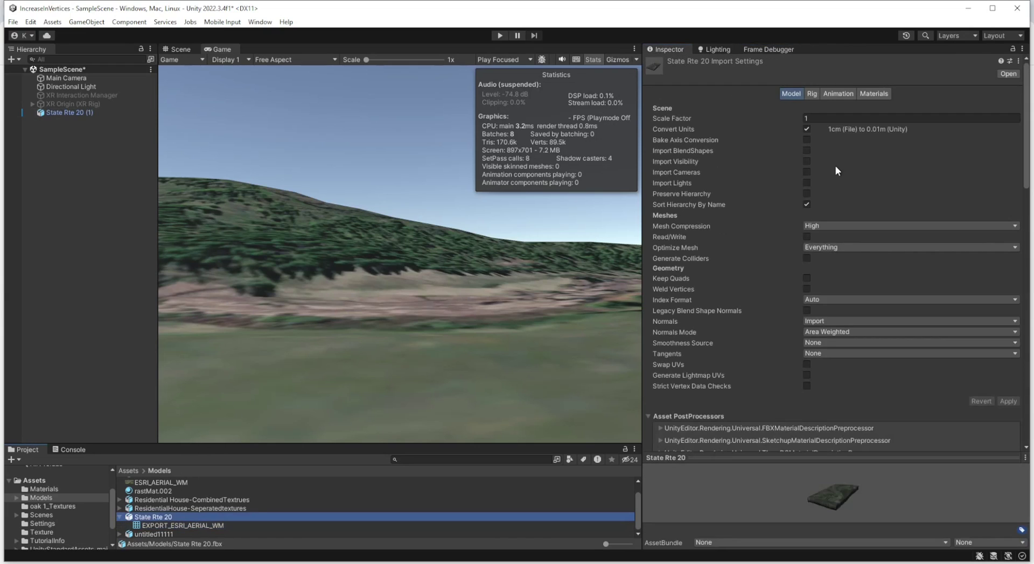
click(806, 289)
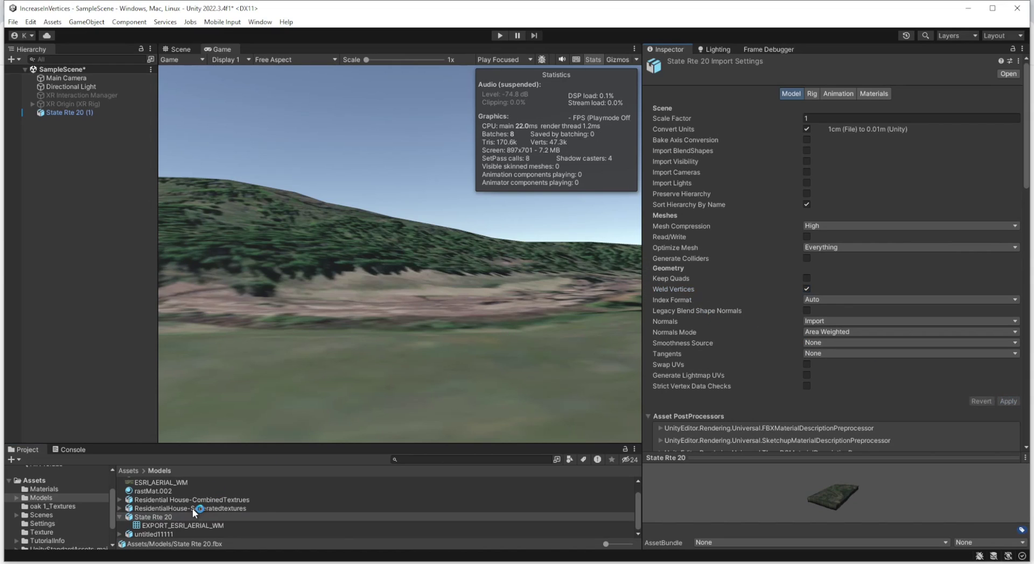
click(183, 525)
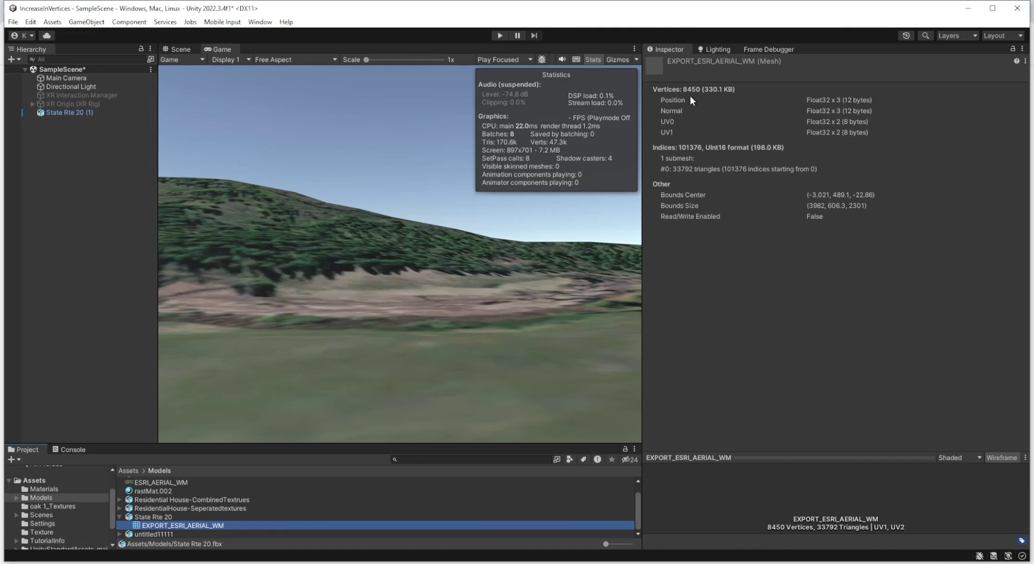
click(150, 517)
- Re-import State Rte 20 without Weld Vertices and confirm the mesh shows 16900 vertices
click(807, 290)
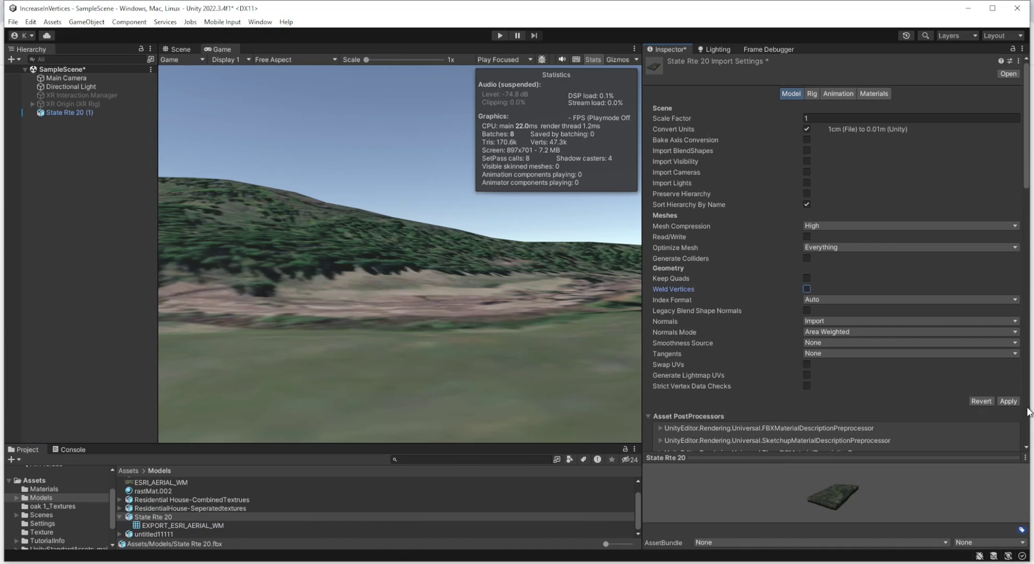
click(1008, 401)
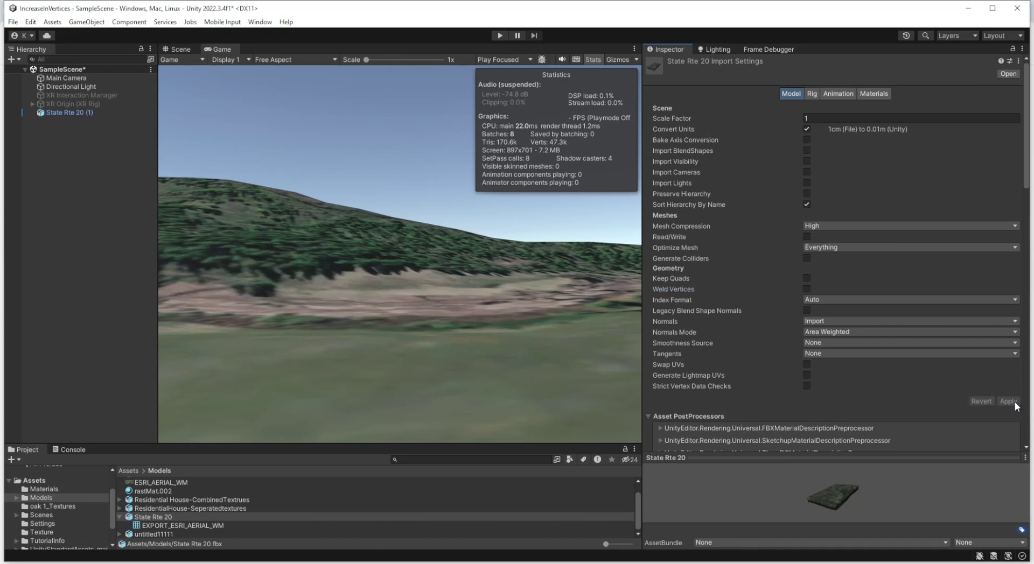
click(177, 525)
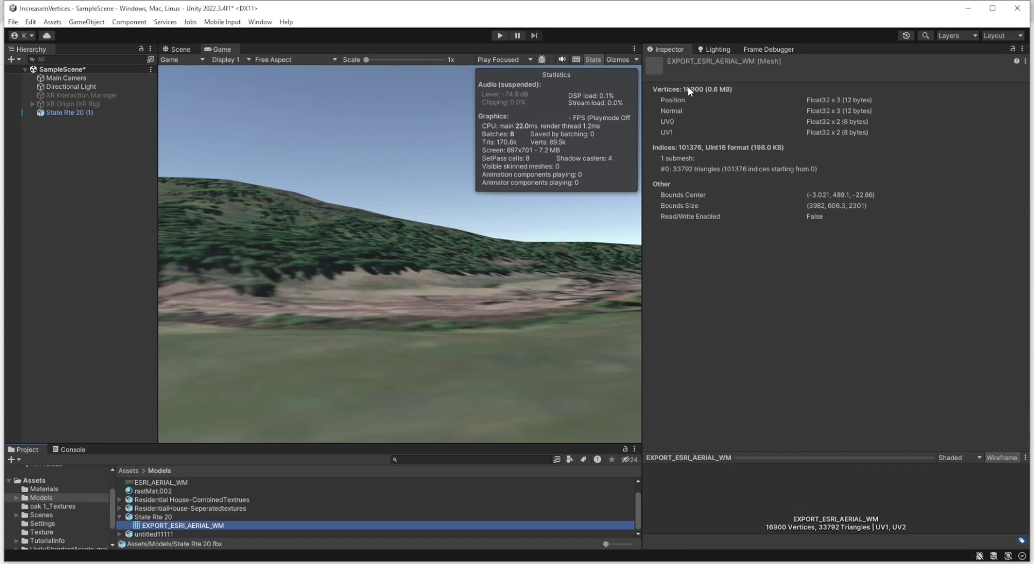
- Turn Weld Vertices back on for State Rte 20 and apply the re-import
click(161, 517)
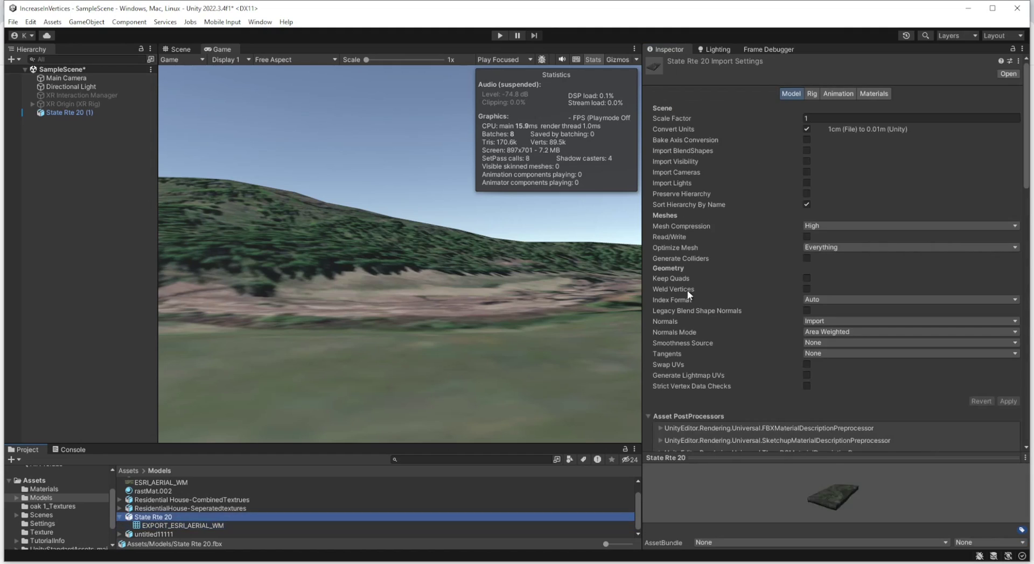
click(806, 289)
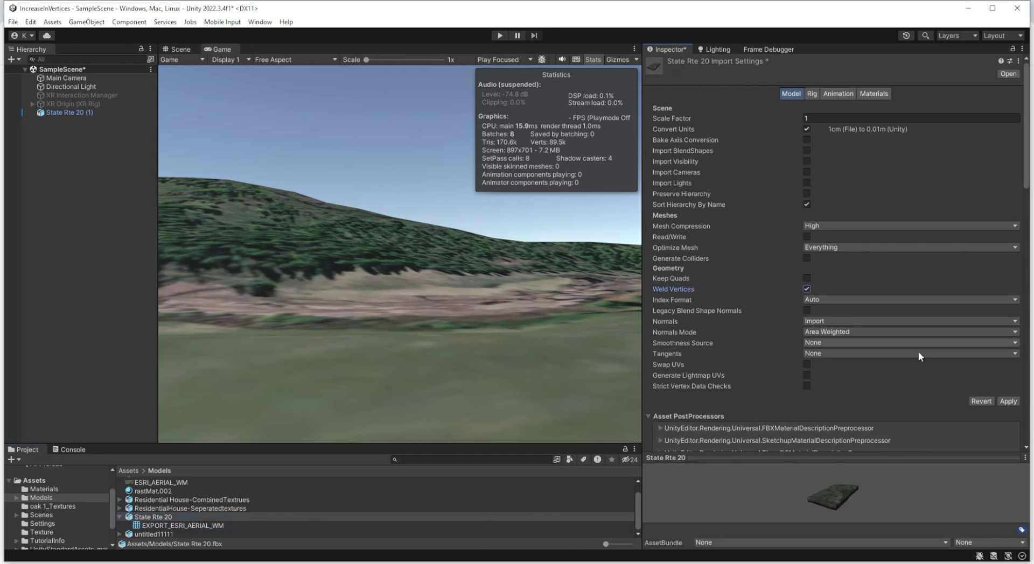
click(1008, 401)
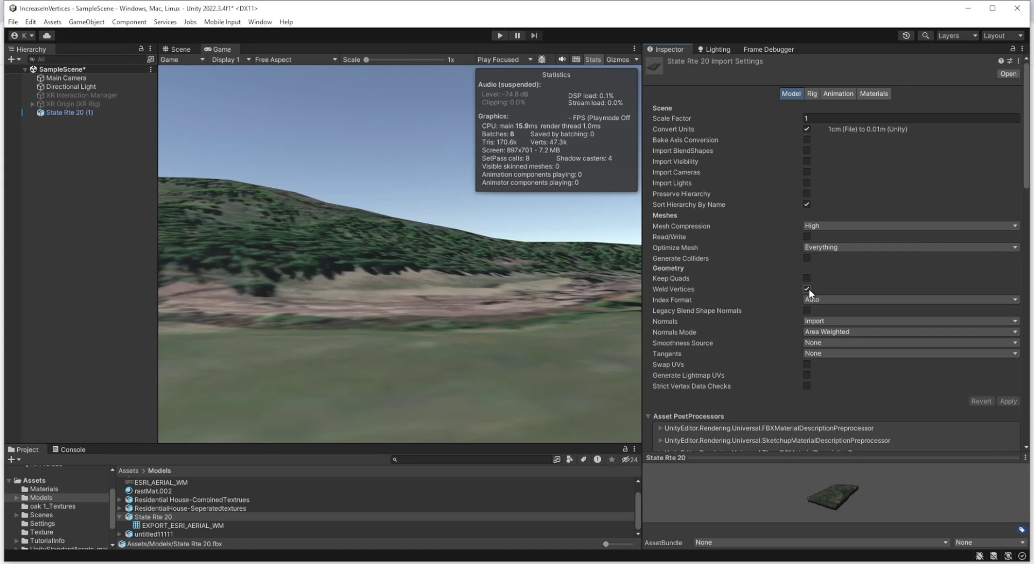